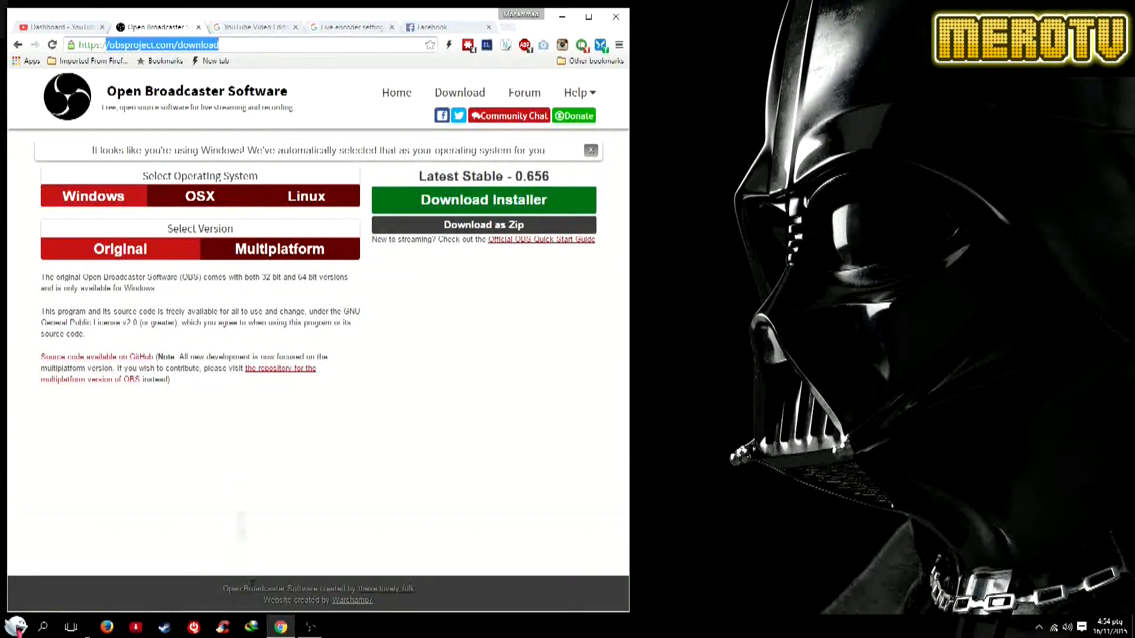
- Switch to Open Broadcaster Software and open its Encoding settings to view the maximum bitrate
{"action": "left_click", "coordinate": [280, 626]}
{"action": "left_click", "coordinate": [310, 626]}
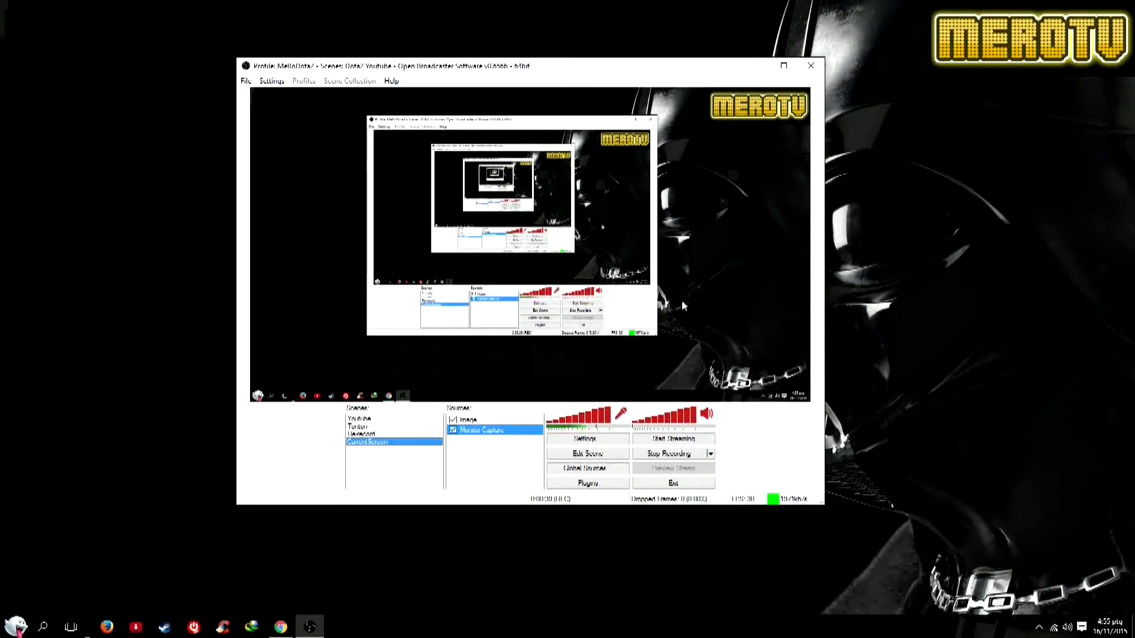
{"action": "right_click", "coordinate": [394, 466]}
{"action": "left_click", "coordinate": [378, 473]}
{"action": "left_click", "coordinate": [273, 82]}
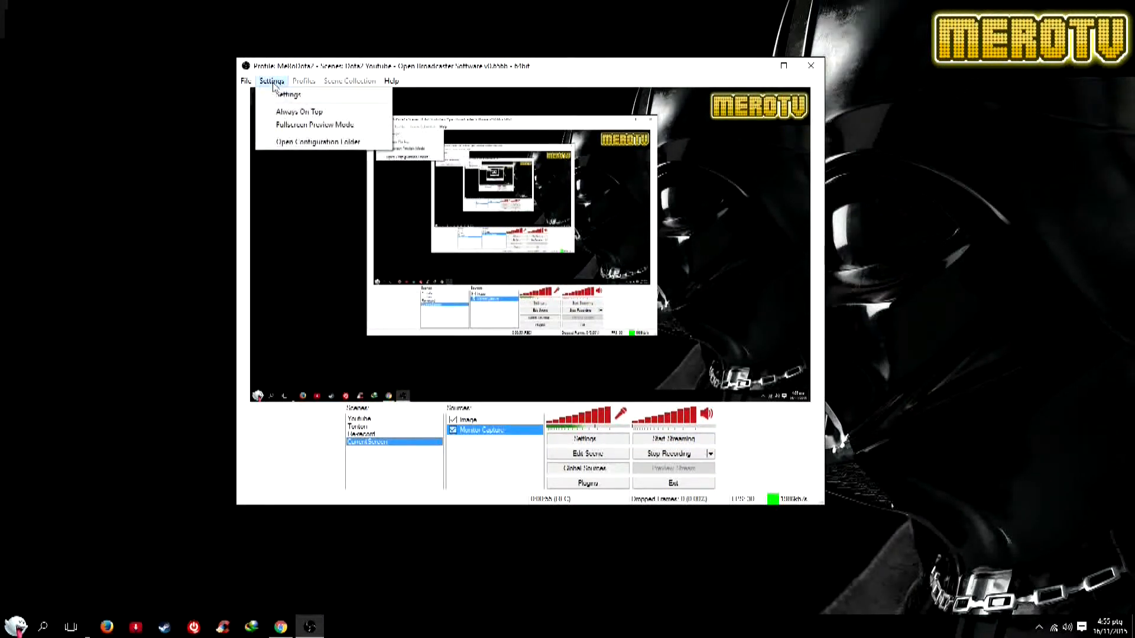
{"action": "left_click", "coordinate": [278, 92]}
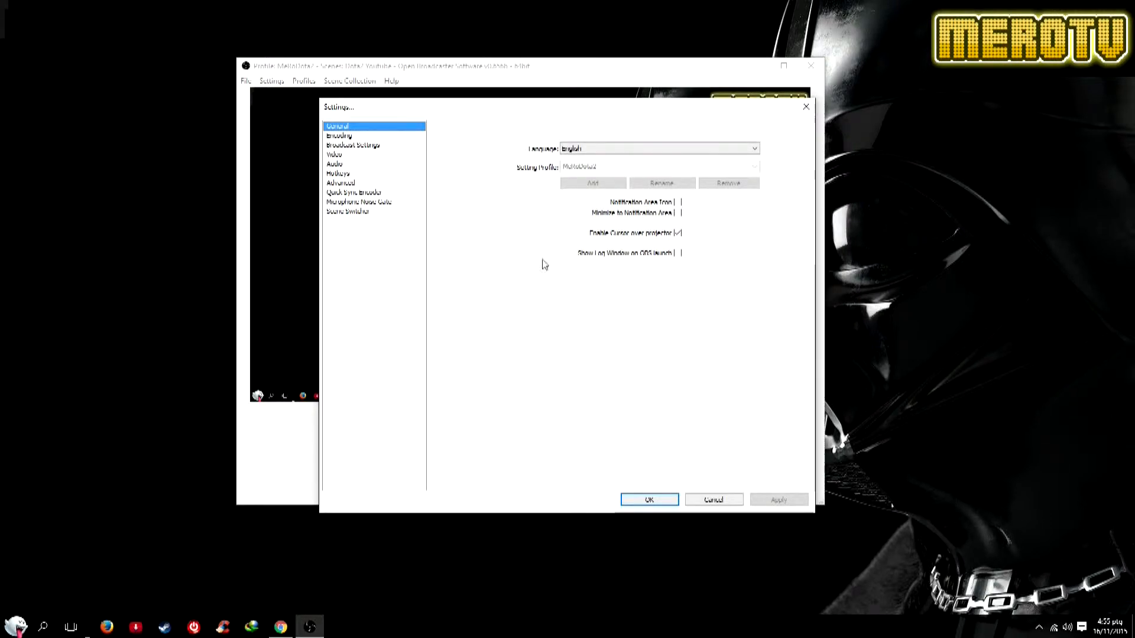
{"action": "left_click", "coordinate": [346, 137]}
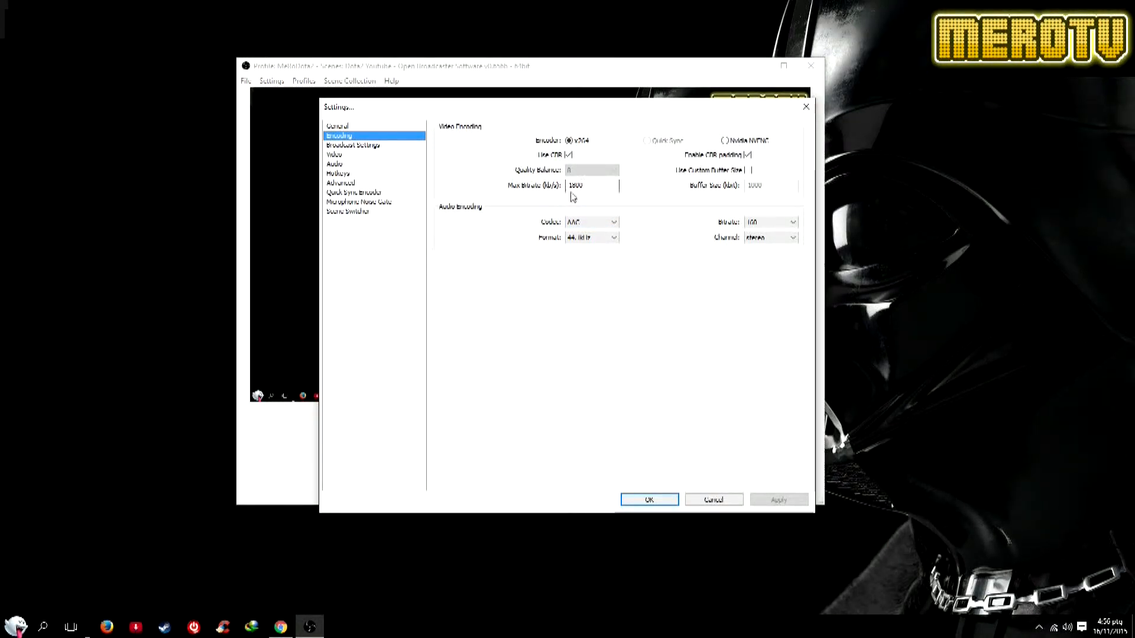
{"action": "mouse_move", "coordinate": [589, 187]}
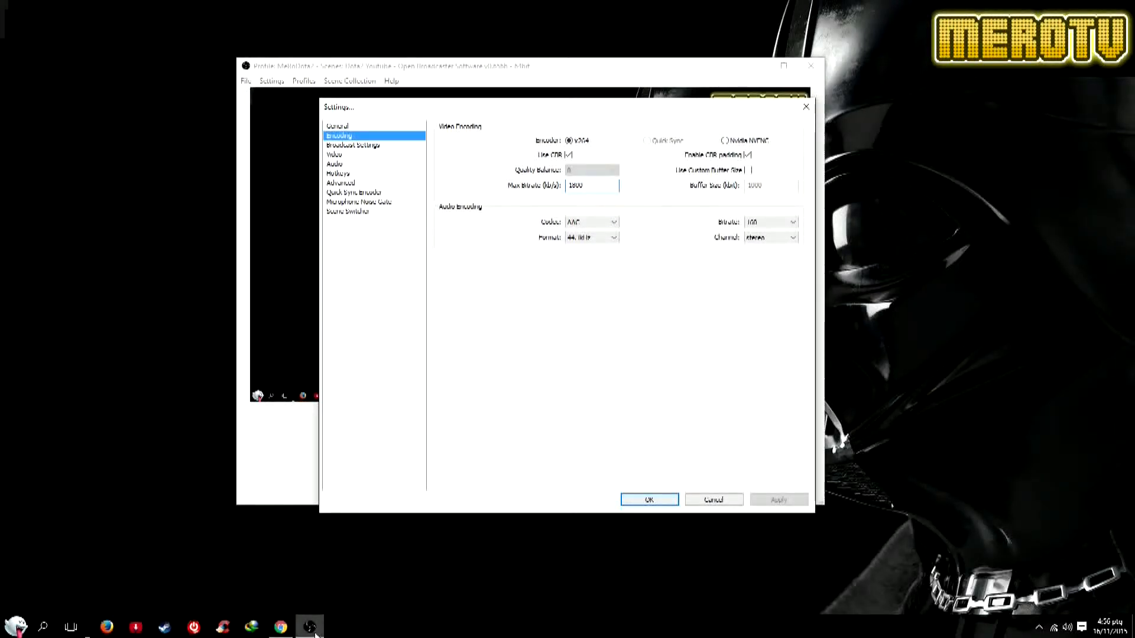
{"action": "left_click", "coordinate": [280, 626]}
{"action": "left_click", "coordinate": [332, 28]}
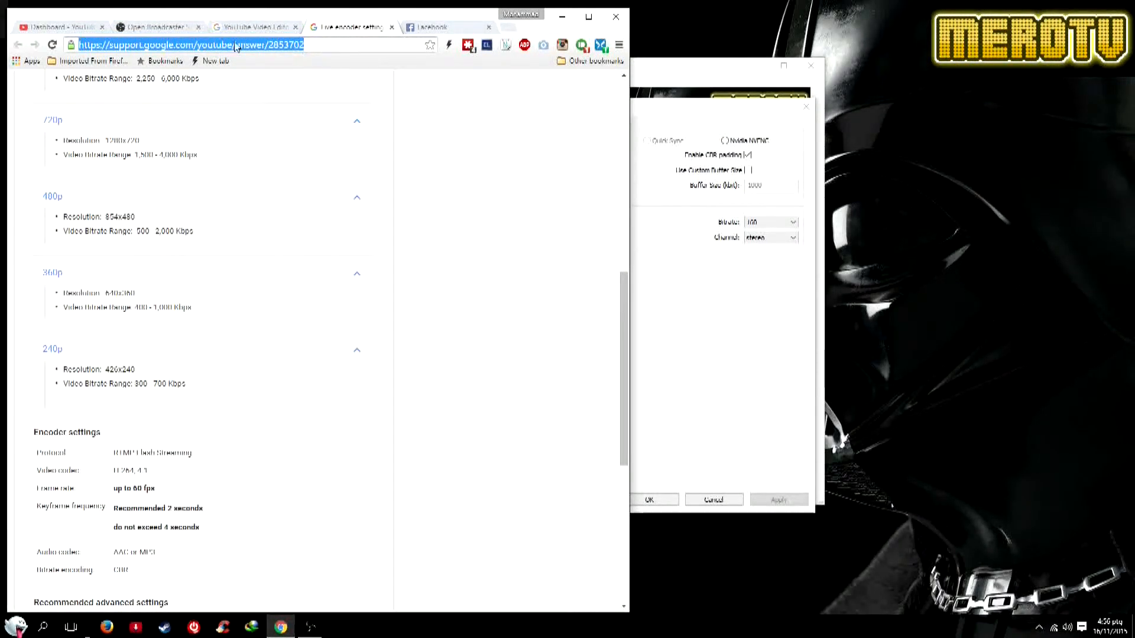
{"action": "scroll", "coordinate": [205, 137], "scroll_direction": "up", "scroll_amount": 3}
{"action": "scroll", "coordinate": [205, 137], "scroll_direction": "up", "scroll_amount": 3}
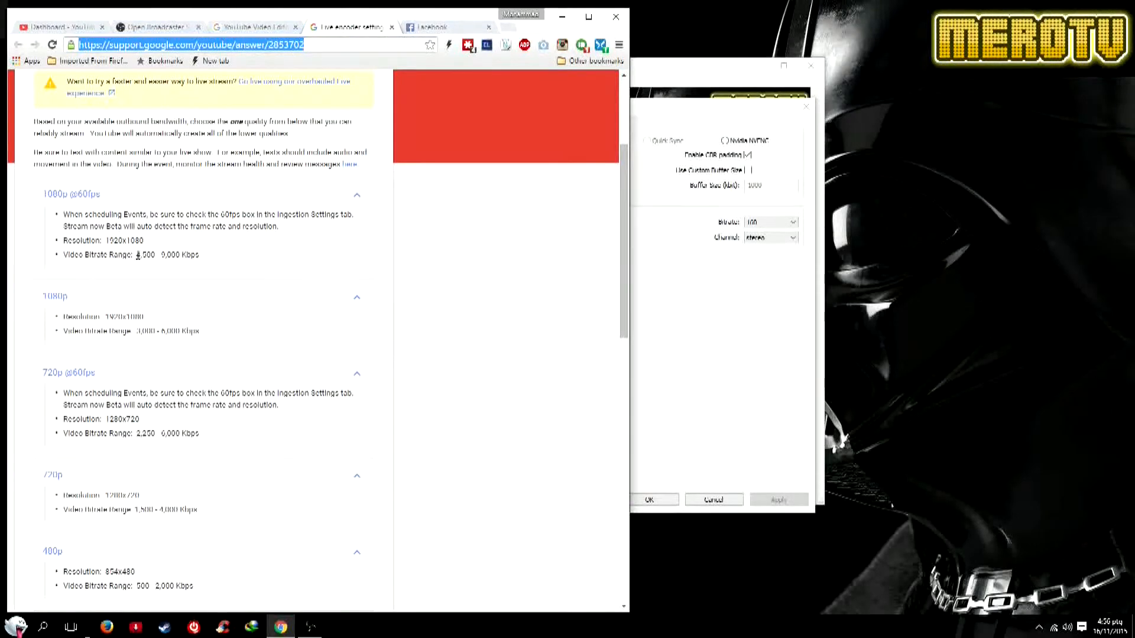
{"action": "double_click", "coordinate": [142, 254]}
{"action": "left_click", "coordinate": [649, 244]}
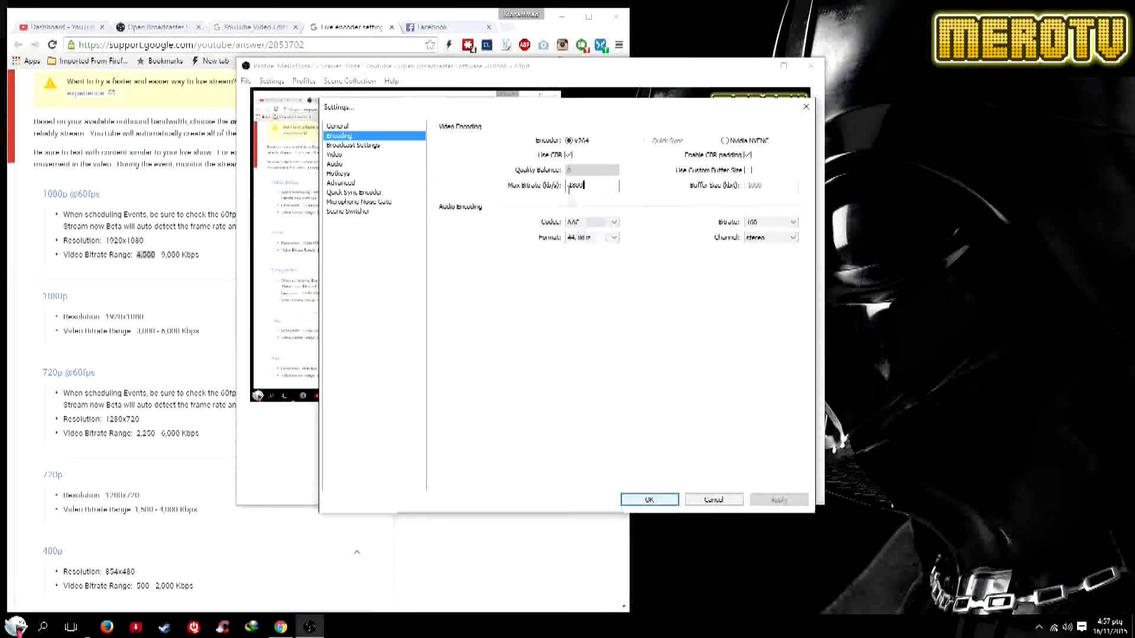
{"action": "left_click", "coordinate": [143, 256]}
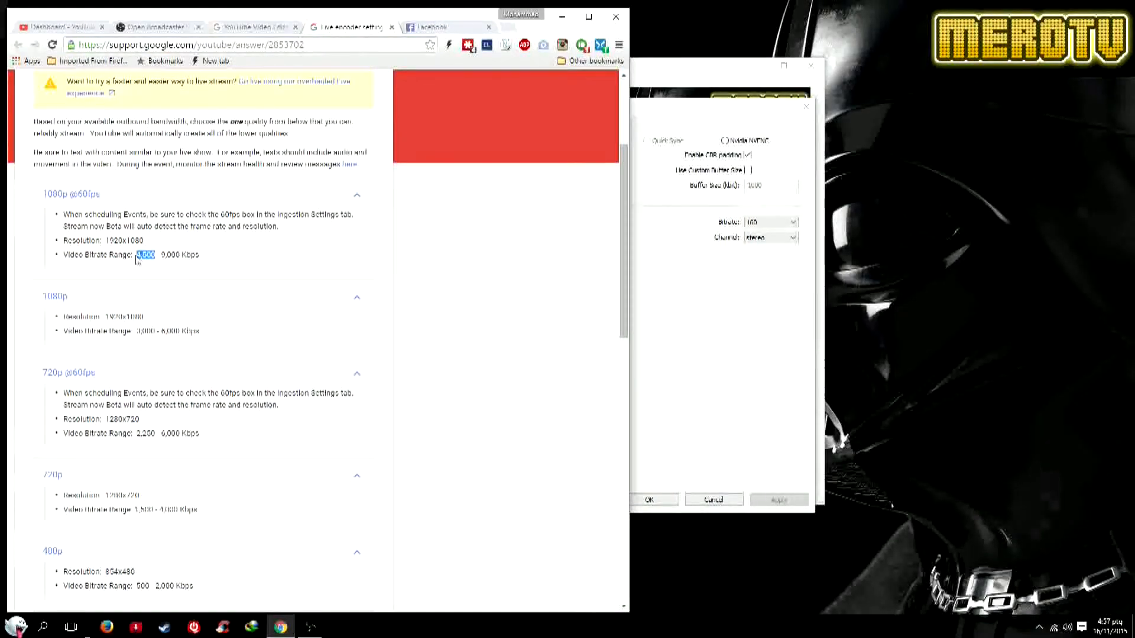
{"action": "left_click", "coordinate": [142, 256]}
{"action": "left_click_drag", "start_coordinate": [137, 255], "coordinate": [185, 254]}
{"action": "left_click", "coordinate": [177, 305]}
- Examine the recommended resolutions and video bitrate ranges for 1080p down to 240p
{"action": "scroll", "coordinate": [177, 310], "scroll_direction": "down", "scroll_amount": 2}
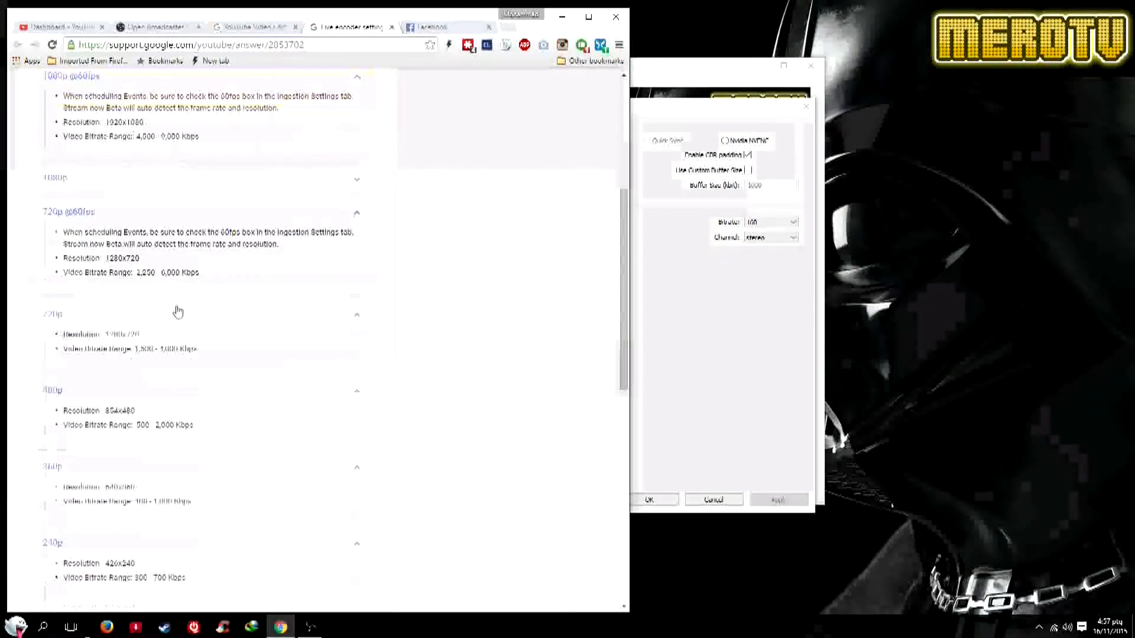
{"action": "left_click", "coordinate": [170, 190]}
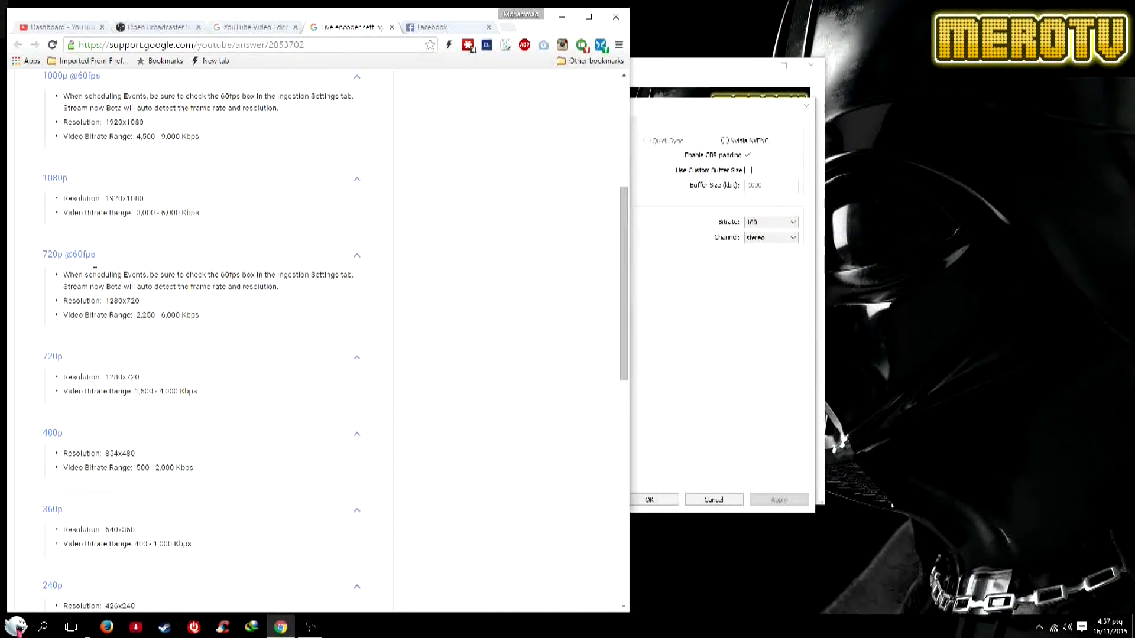
{"action": "scroll", "coordinate": [94, 271], "scroll_direction": "down", "scroll_amount": 2}
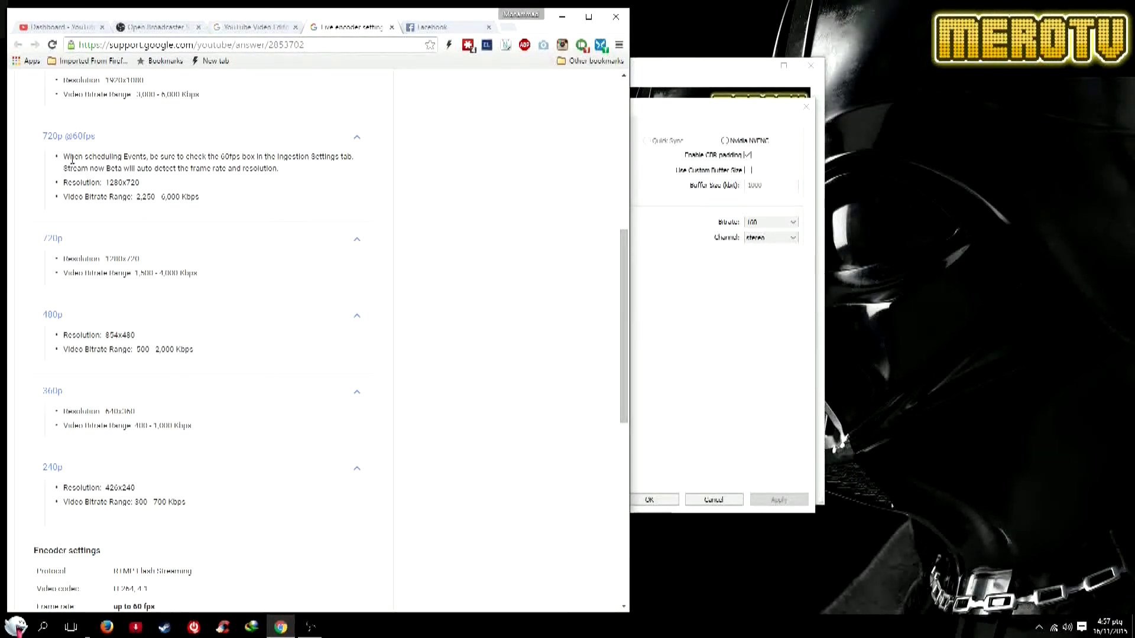
{"action": "scroll", "coordinate": [65, 259], "scroll_direction": "down", "scroll_amount": 1}
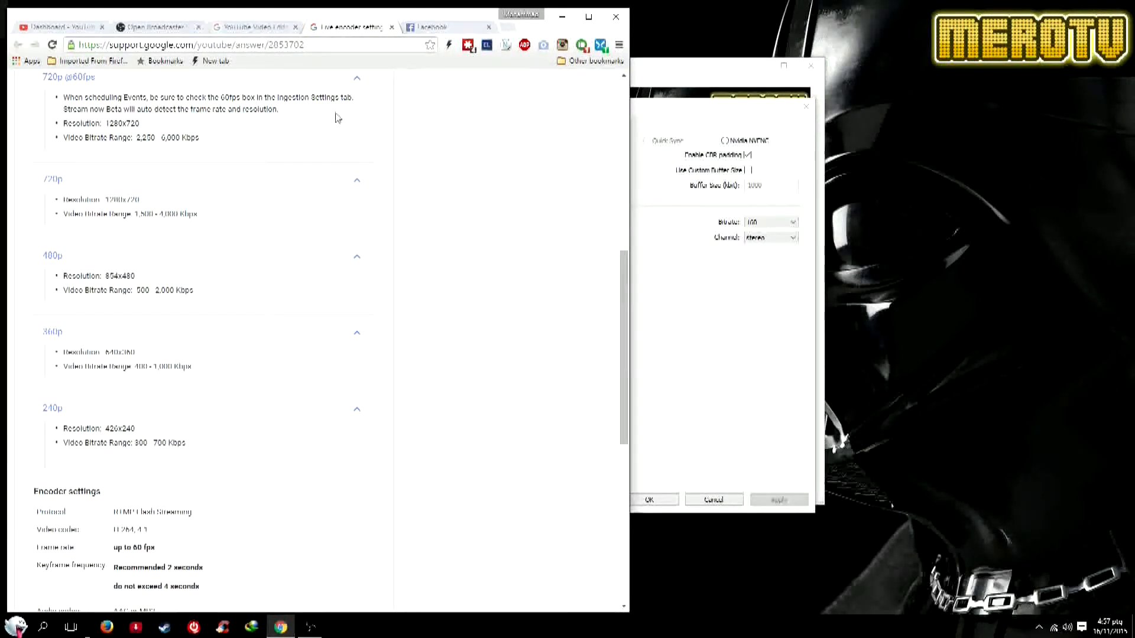
- Return to the OBS Encoding settings and view the available audio codecs, keeping AAC
{"action": "left_click", "coordinate": [639, 322]}
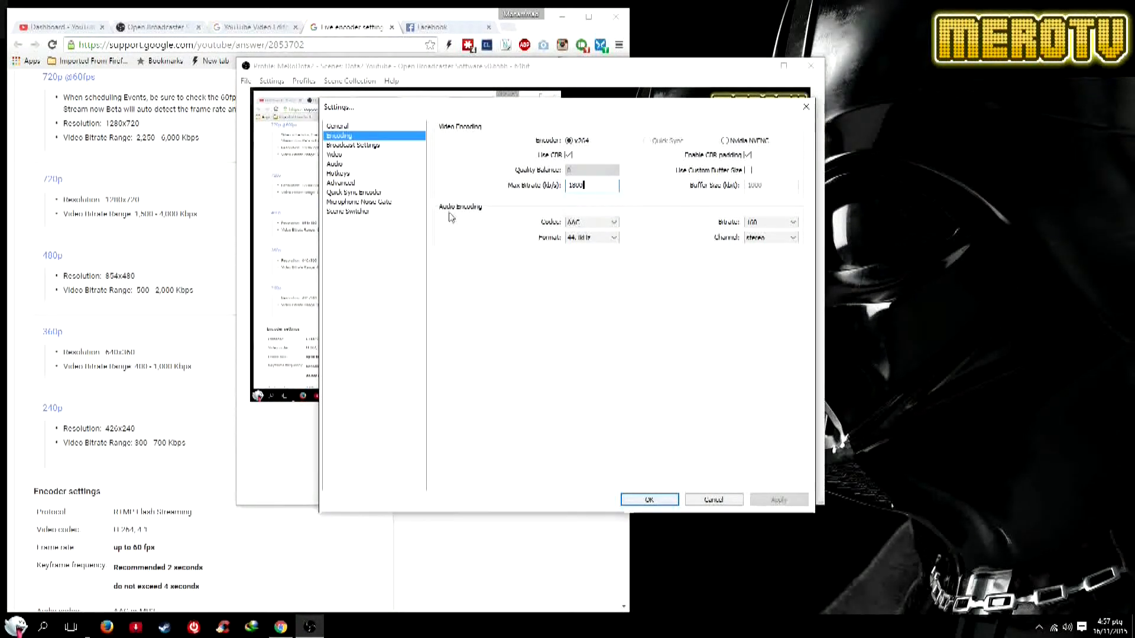
{"action": "left_click", "coordinate": [606, 225]}
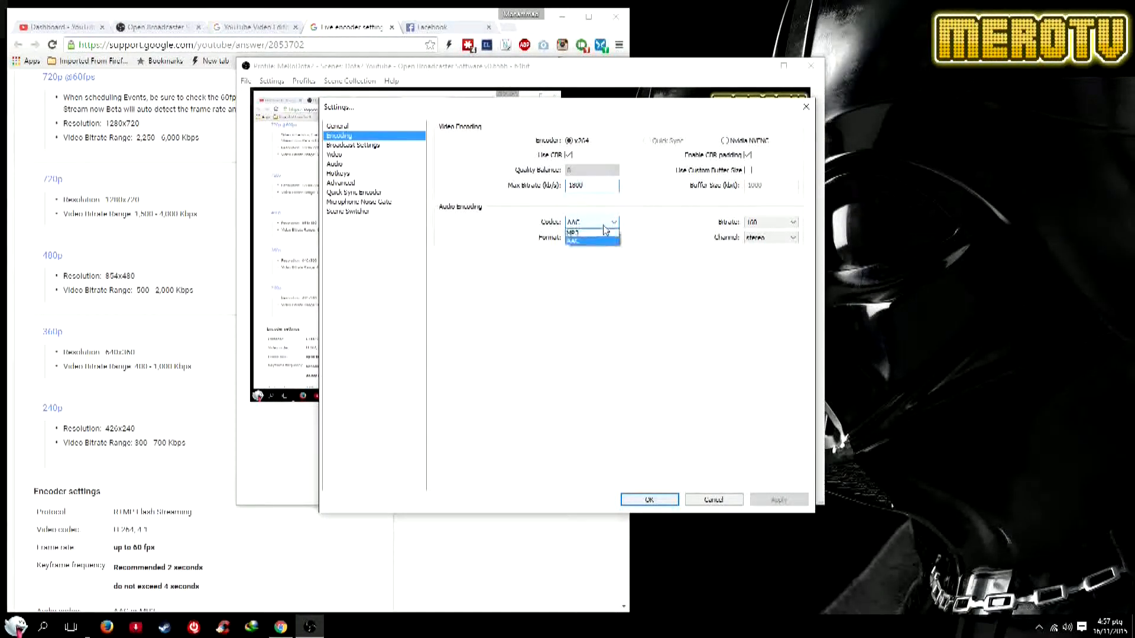
{"action": "left_click", "coordinate": [606, 229]}
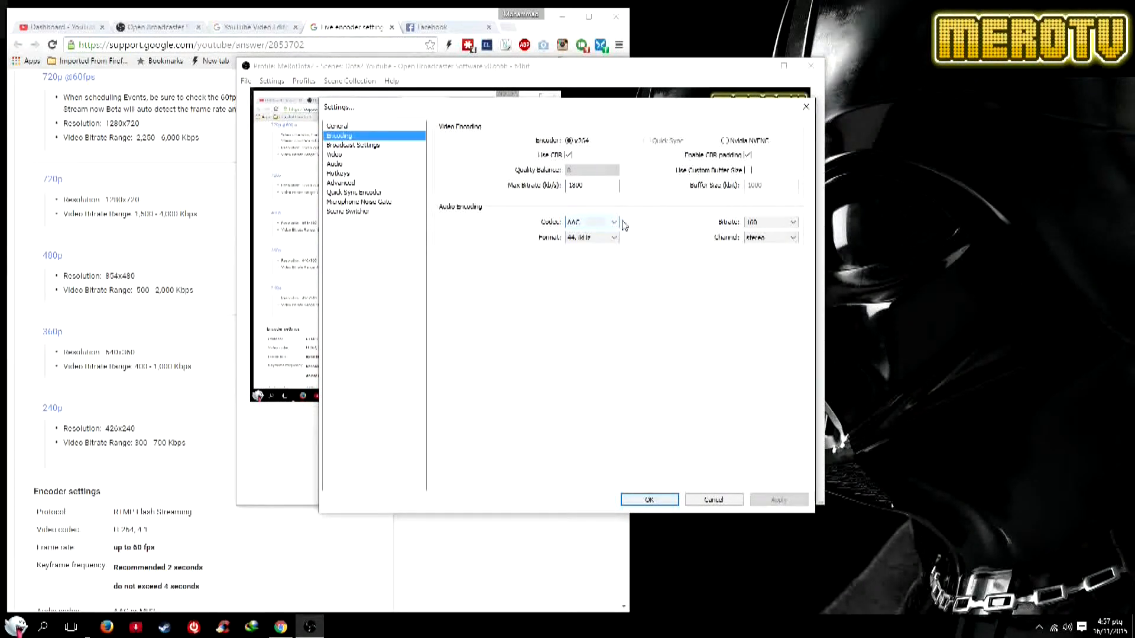
{"action": "left_click", "coordinate": [615, 222]}
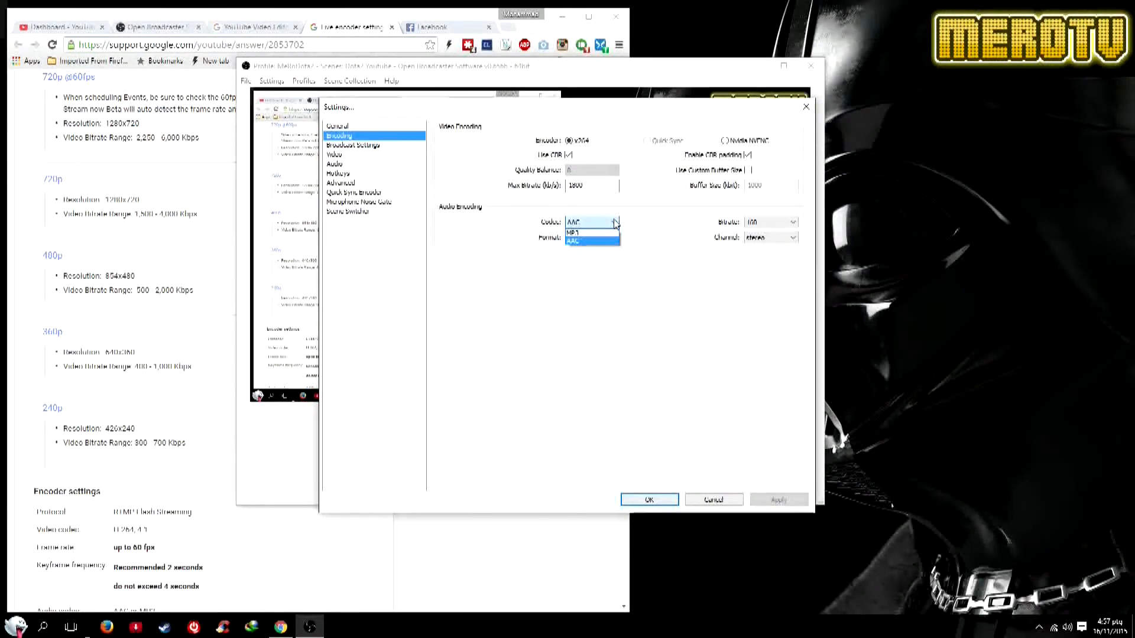
{"action": "left_click", "coordinate": [631, 221]}
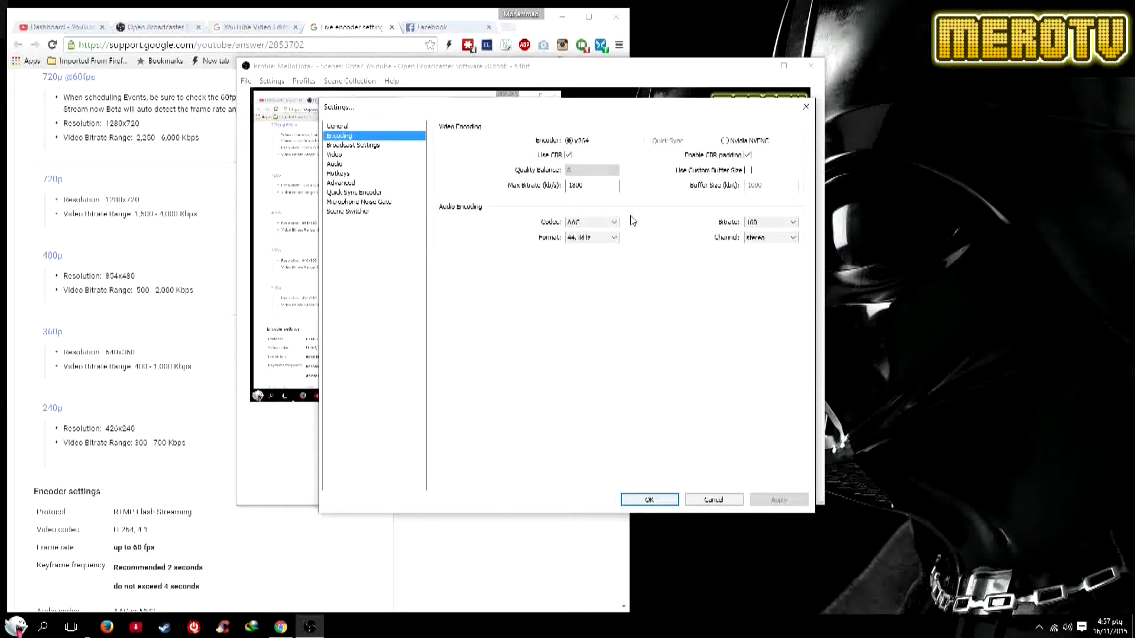
{"action": "left_click", "coordinate": [615, 222]}
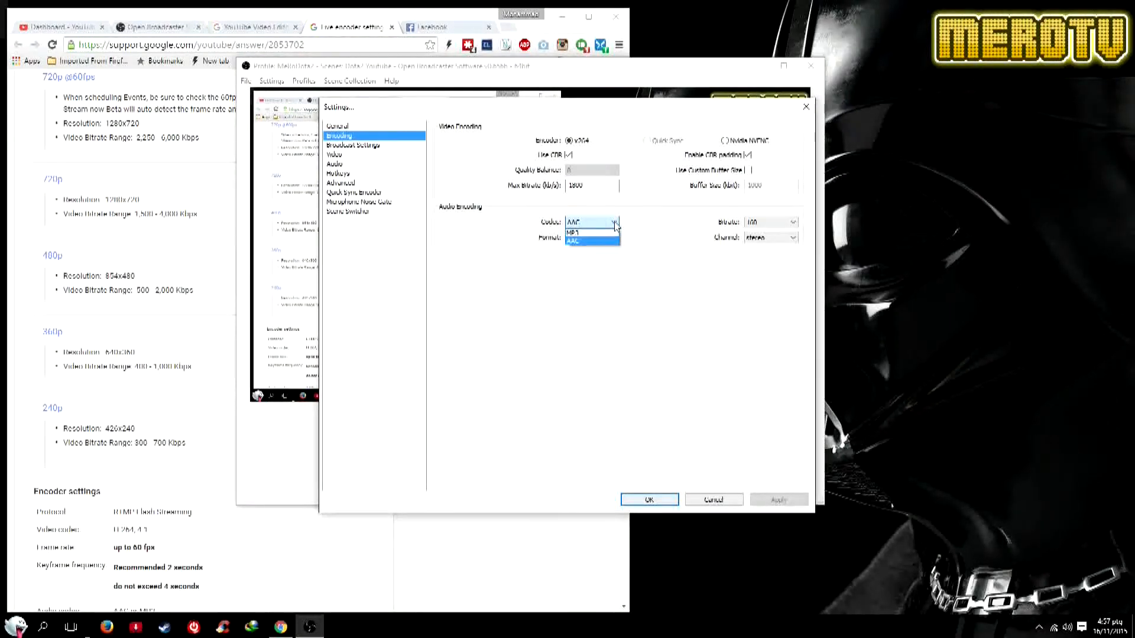
{"action": "left_click", "coordinate": [659, 230]}
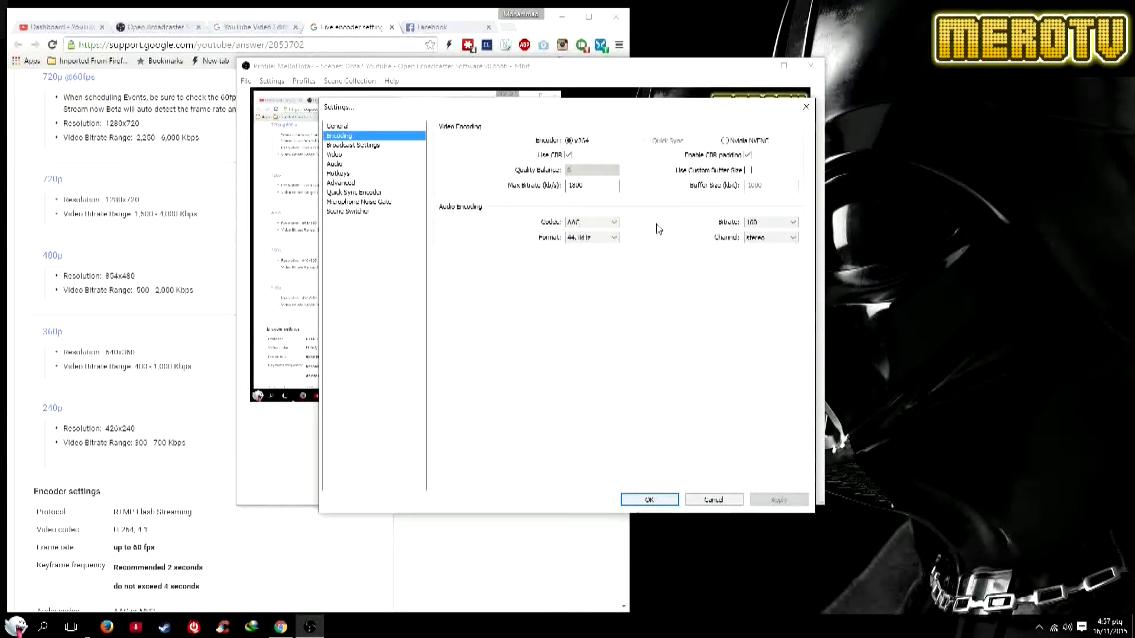
- View the available sample rates for the audio encoding format
{"action": "left_click", "coordinate": [585, 238]}
{"action": "left_click", "coordinate": [598, 242]}
{"action": "left_click", "coordinate": [598, 243]}
{"action": "left_click", "coordinate": [598, 243]}
{"action": "left_click", "coordinate": [598, 243]}
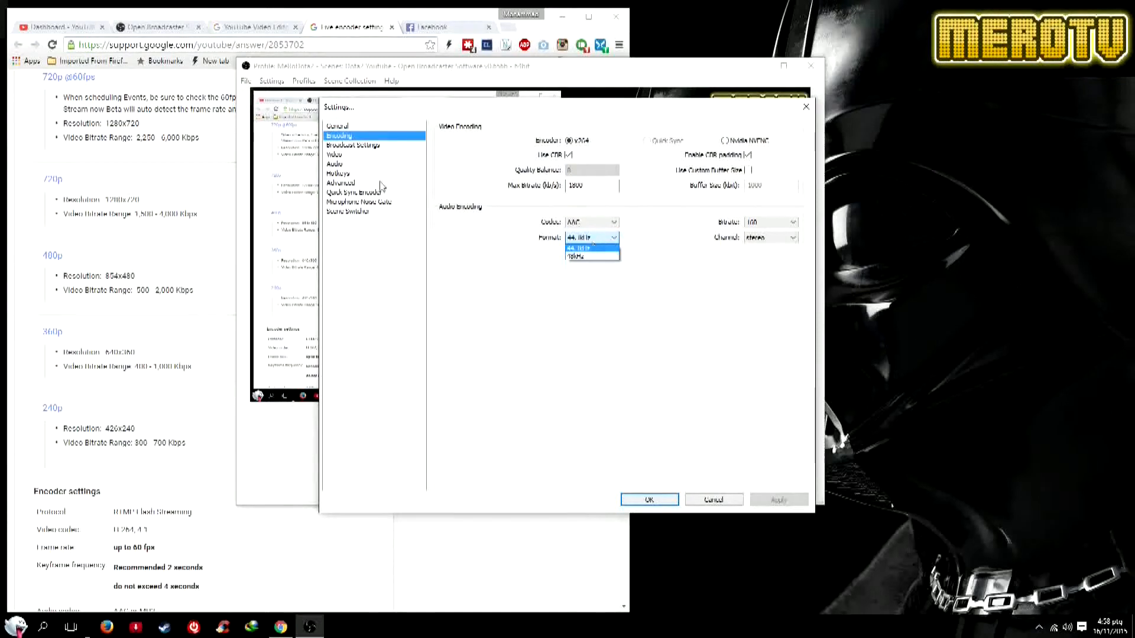
- In the Broadcast Settings, choose Live Stream as the mode and YouTube / YouTube Gaming as the streaming service
{"action": "left_click", "coordinate": [361, 155]}
{"action": "left_click", "coordinate": [363, 145]}
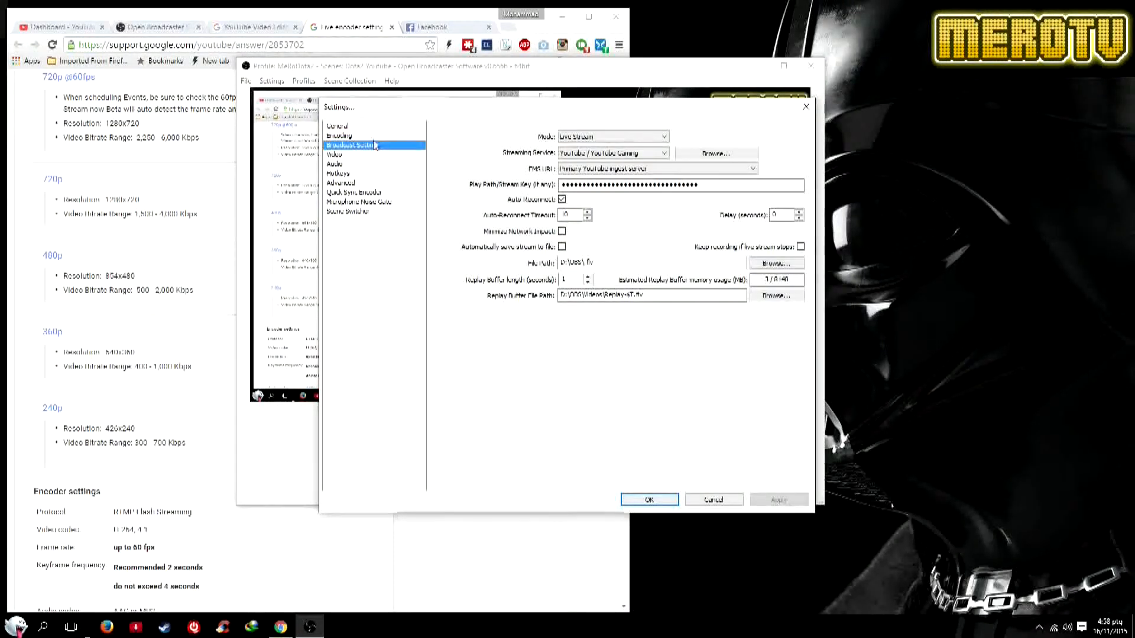
{"action": "left_click", "coordinate": [591, 137]}
{"action": "left_click", "coordinate": [585, 145]}
{"action": "left_click", "coordinate": [604, 154]}
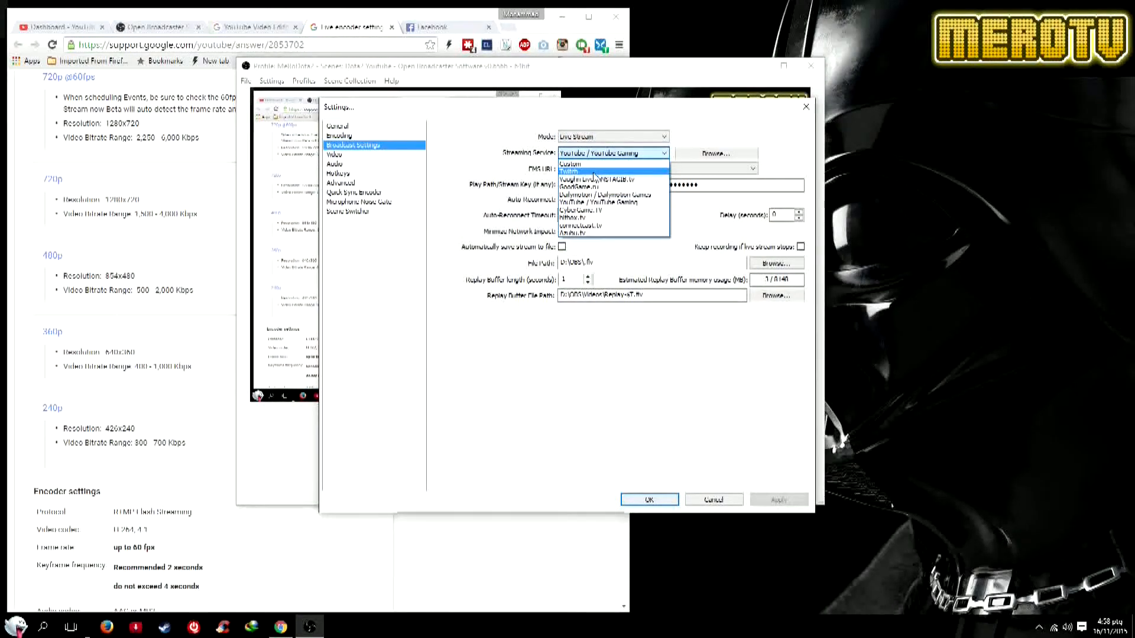
{"action": "left_click", "coordinate": [602, 203]}
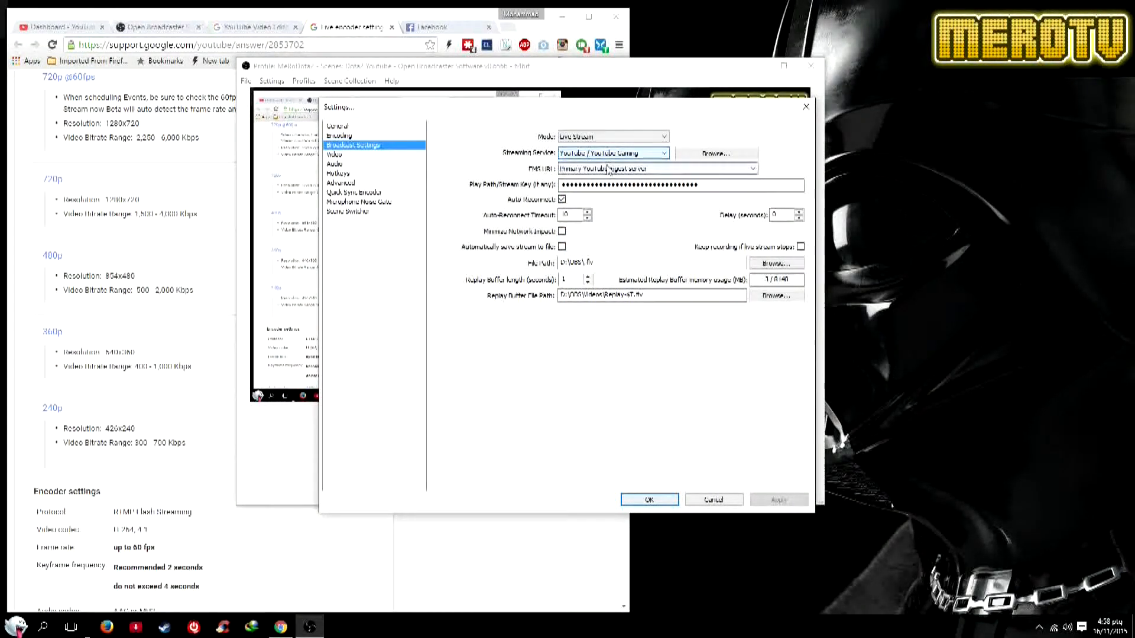
- View the FMS URL server options, keeping the Primary YouTube ingest server
{"action": "left_click", "coordinate": [608, 170]}
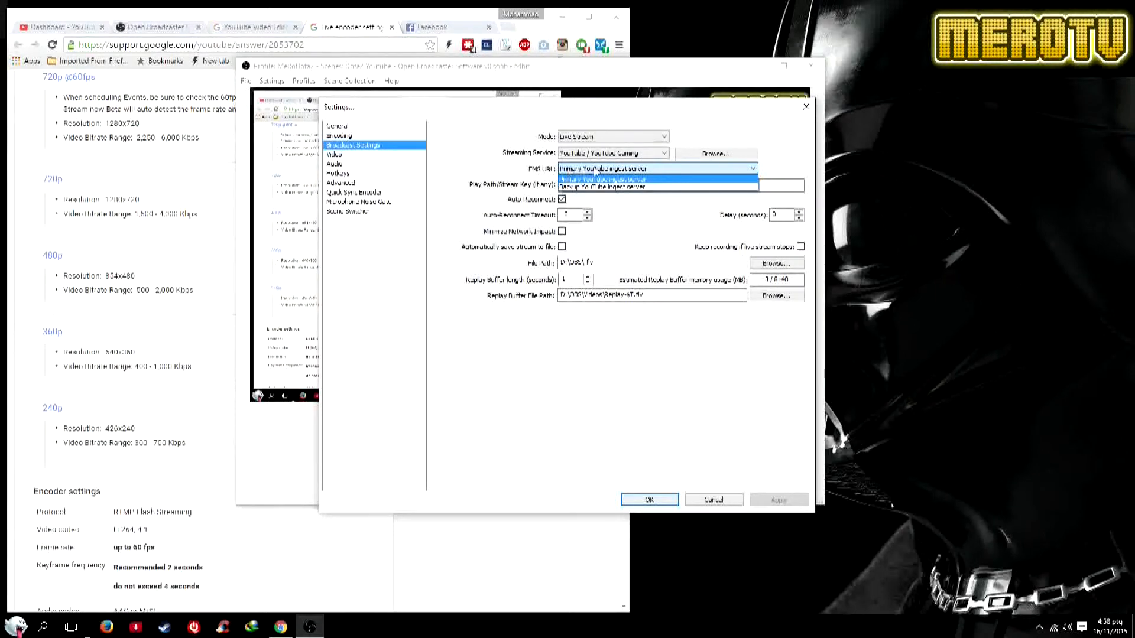
{"action": "left_click", "coordinate": [595, 171]}
{"action": "left_click", "coordinate": [595, 171]}
{"action": "left_click", "coordinate": [595, 171]}
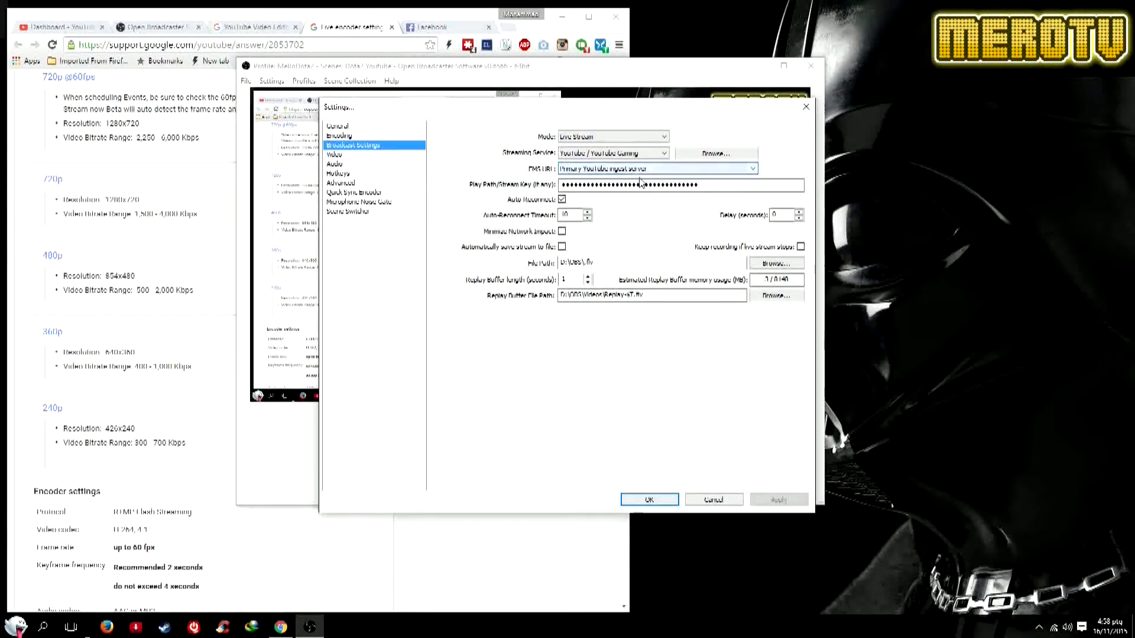
- Select the contents of the stream key field, then cancel the settings and minimize the OBS window
{"action": "left_click_drag", "start_coordinate": [722, 185], "coordinate": [521, 188]}
{"action": "left_click", "coordinate": [709, 186]}
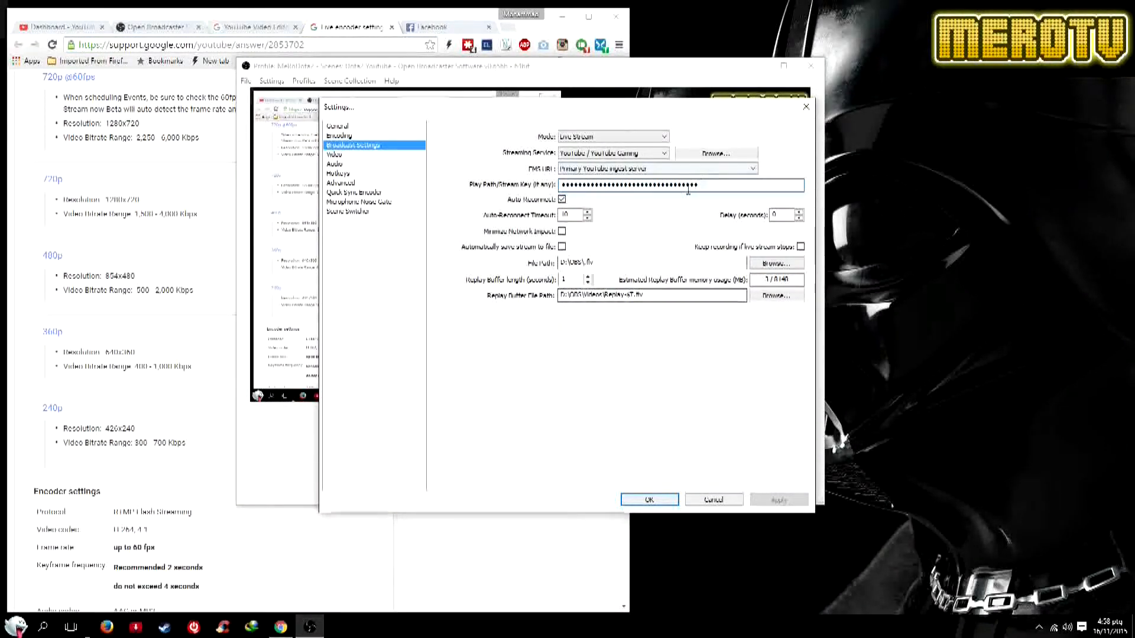
{"action": "left_click", "coordinate": [714, 500]}
{"action": "left_click", "coordinate": [756, 66]}
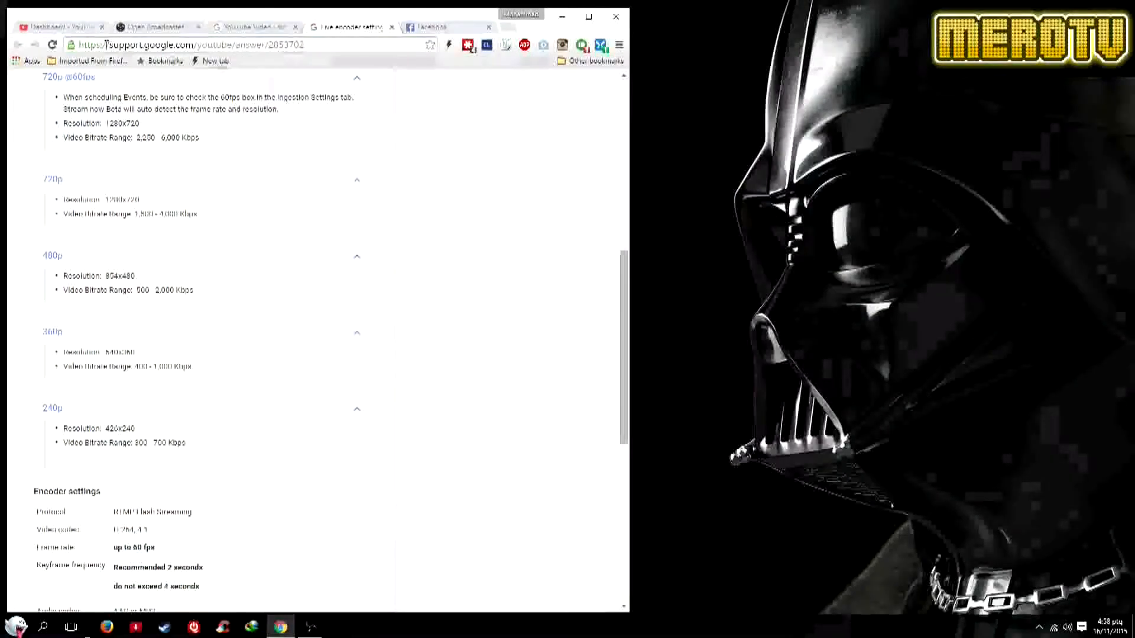
- Open the Live Streaming page from the YouTube dashboard, reveal and select the stream name/key, and hide it again
{"action": "left_click", "coordinate": [59, 27]}
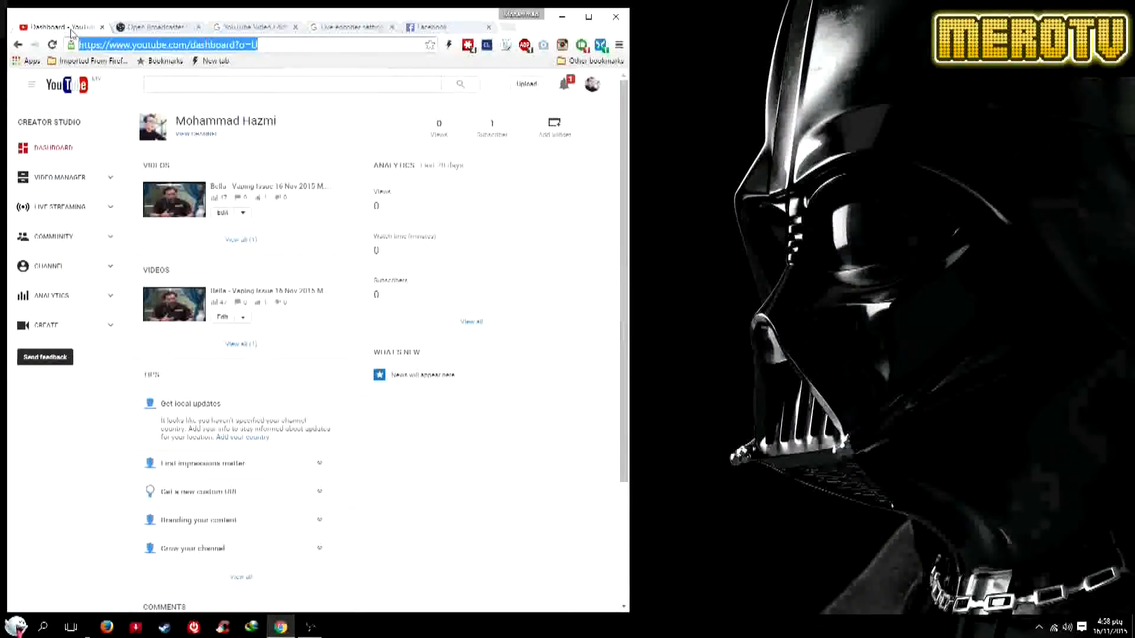
{"action": "left_click", "coordinate": [76, 208]}
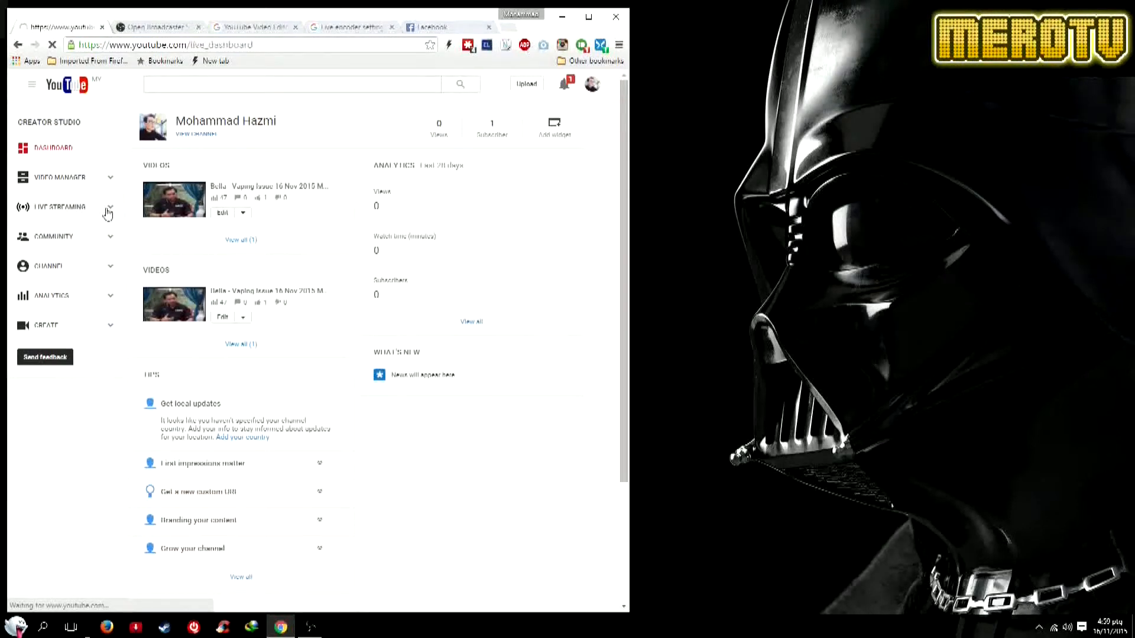
{"action": "scroll", "coordinate": [149, 246], "scroll_direction": "down", "scroll_amount": 3}
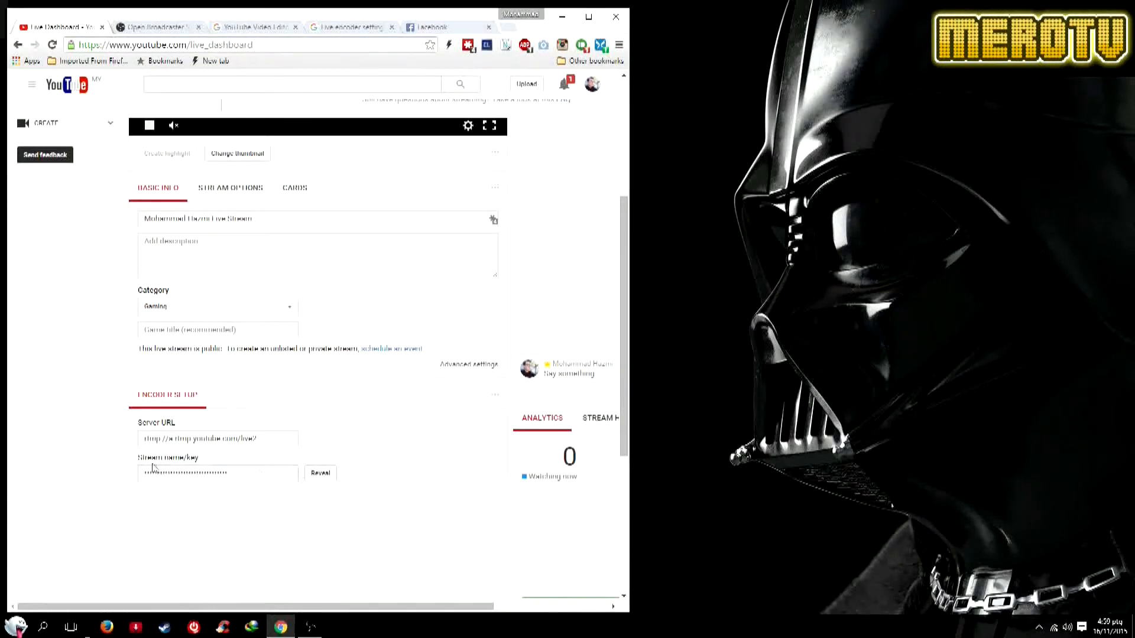
{"action": "left_click_drag", "start_coordinate": [162, 464], "coordinate": [207, 464]}
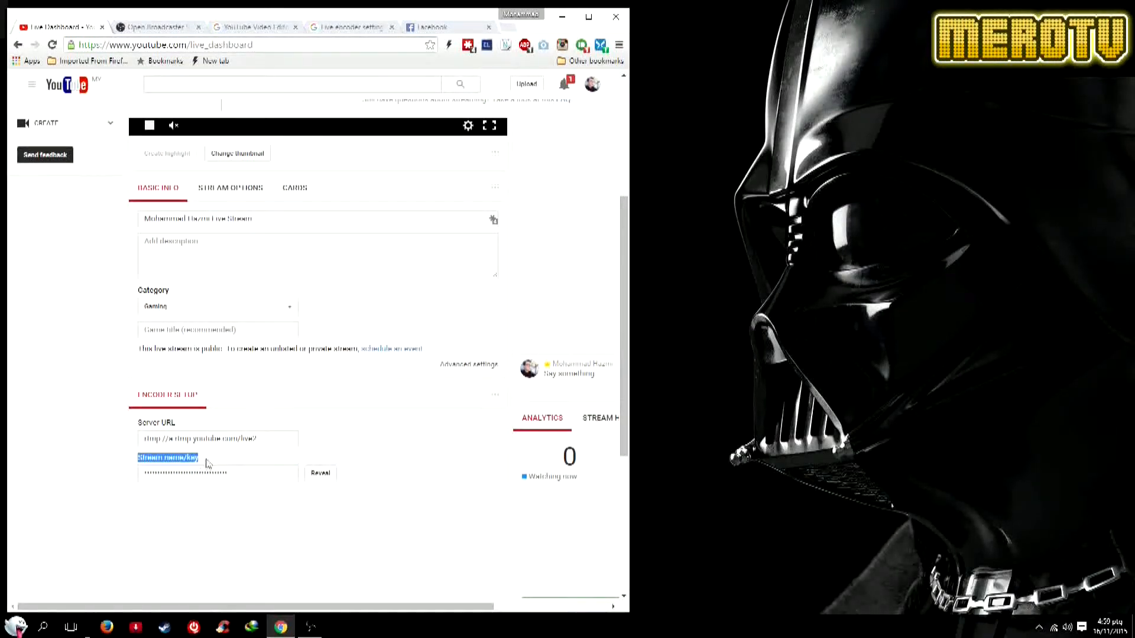
{"action": "left_click", "coordinate": [317, 473]}
{"action": "left_click", "coordinate": [267, 476]}
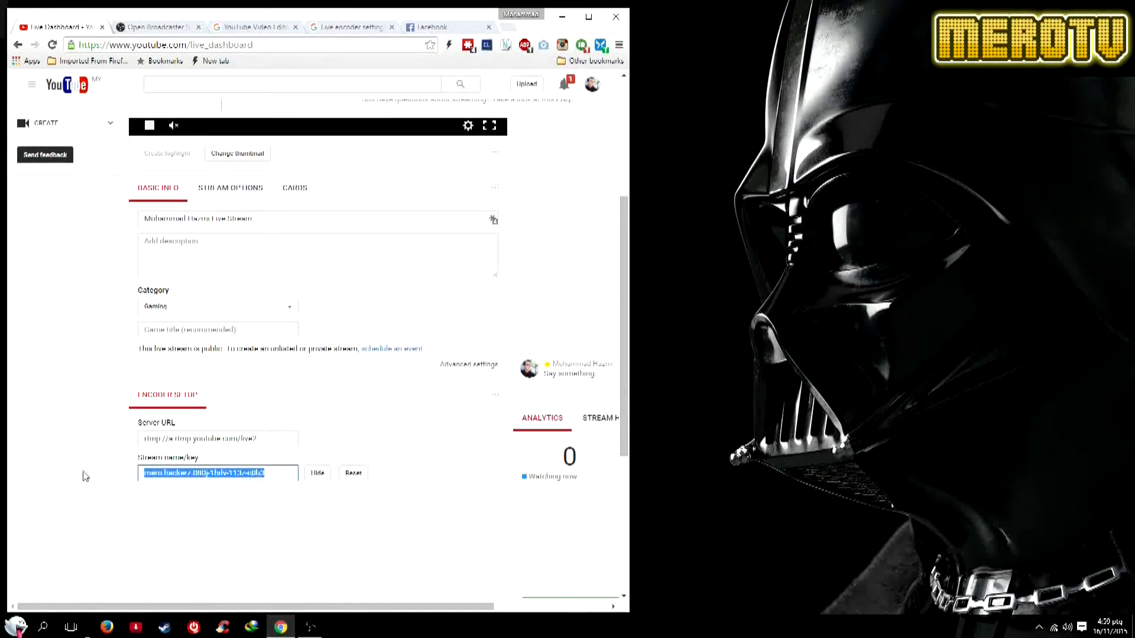
{"action": "left_click", "coordinate": [318, 475]}
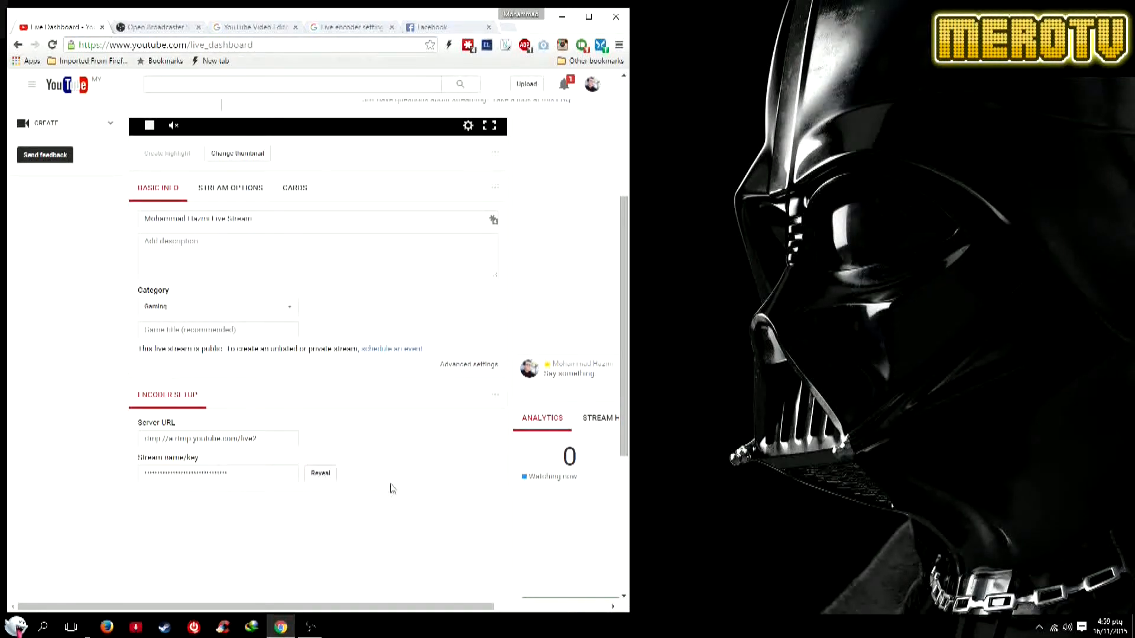
- Switch to Open Broadcaster Software, open the Broadcast Settings, and select the contents of the stream key field
{"action": "left_click", "coordinate": [311, 626]}
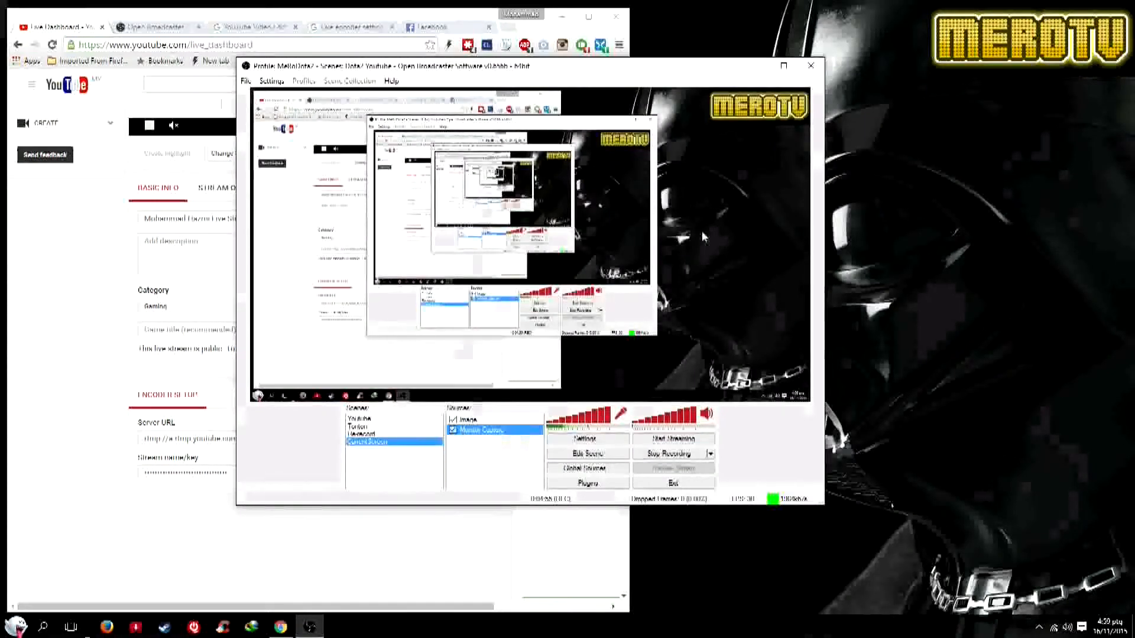
{"action": "left_click", "coordinate": [272, 81]}
{"action": "left_click", "coordinate": [283, 96]}
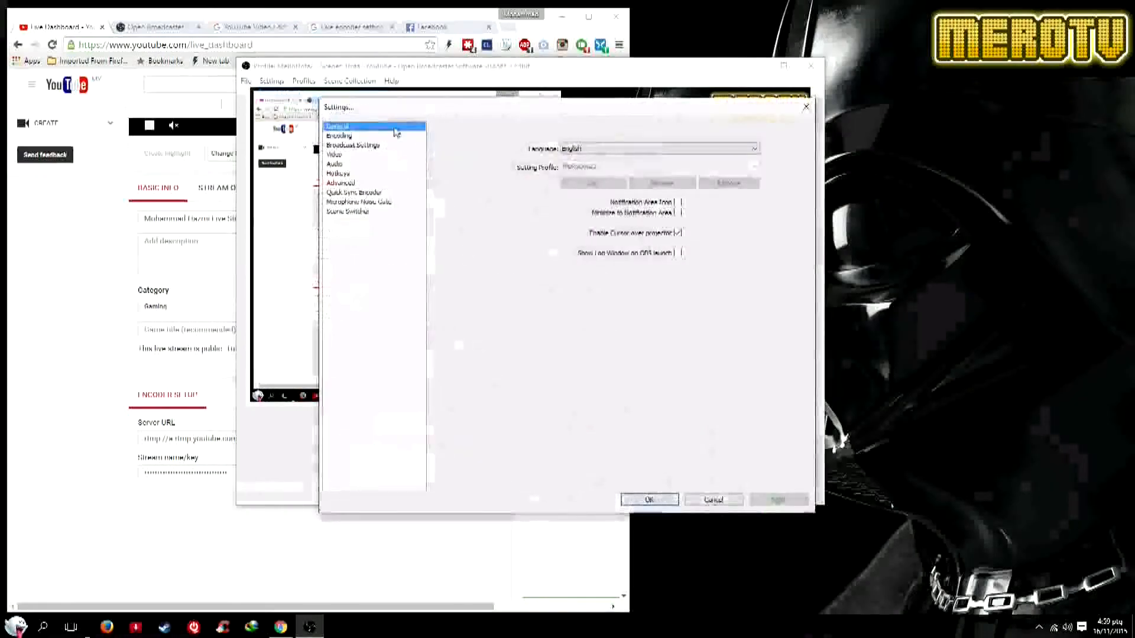
{"action": "left_click", "coordinate": [352, 145]}
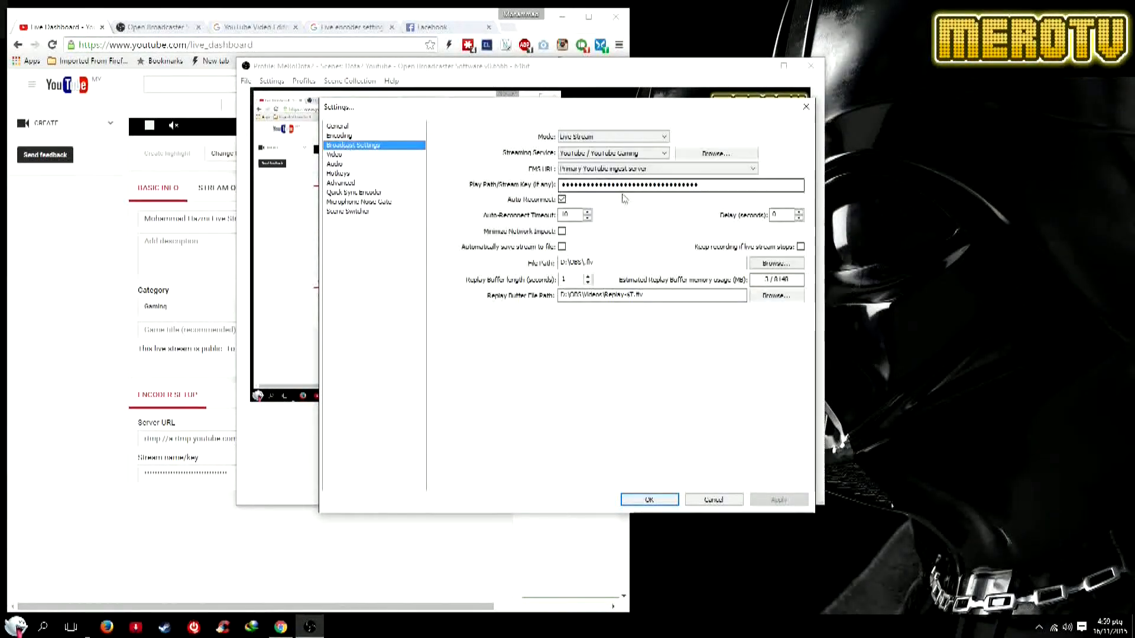
{"action": "left_click", "coordinate": [599, 186]}
{"action": "left_click_drag", "start_coordinate": [742, 185], "coordinate": [512, 194]}
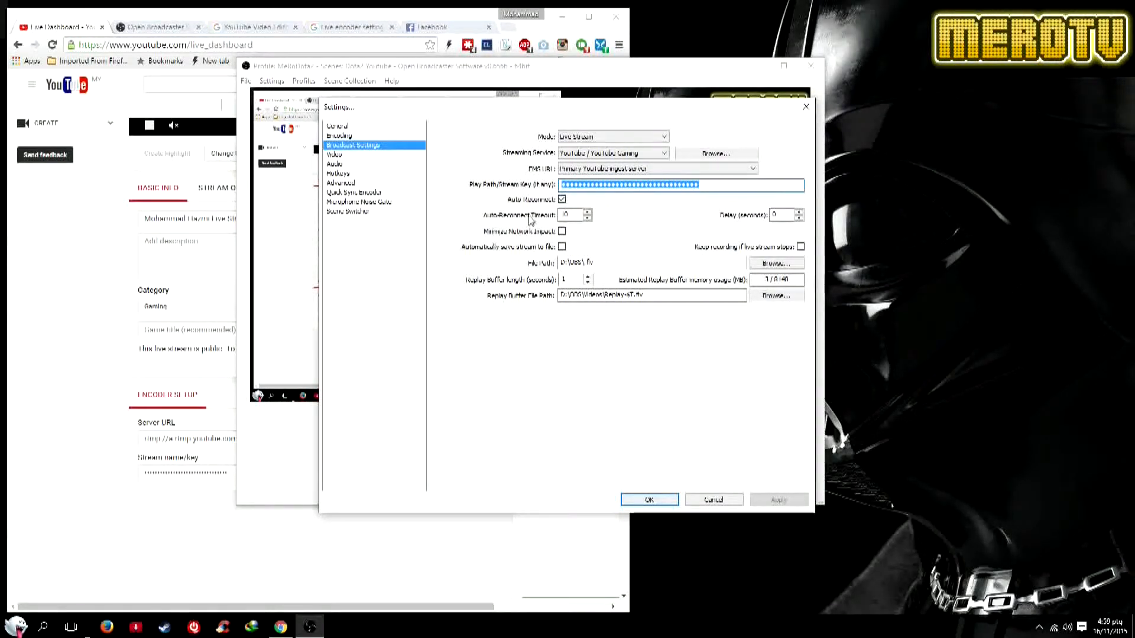
- Switch Auto-Reconnect off and on again, and select the Auto-Reconnect Timeout value
{"action": "left_click", "coordinate": [561, 200]}
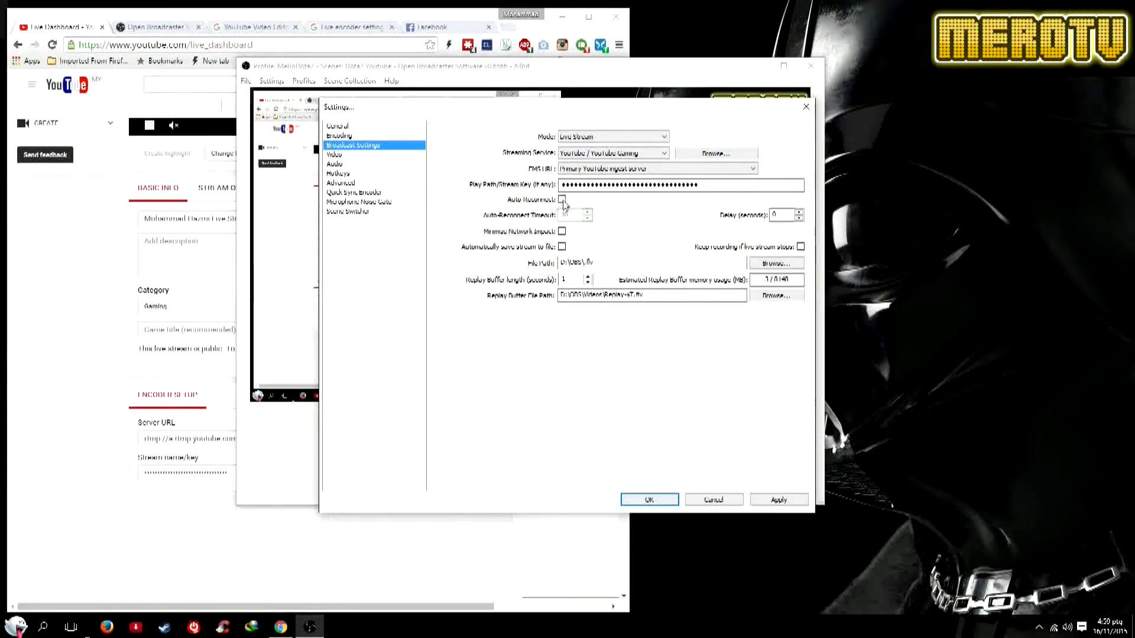
{"action": "left_click", "coordinate": [561, 199]}
{"action": "double_click", "coordinate": [569, 214]}
{"action": "double_click", "coordinate": [573, 216]}
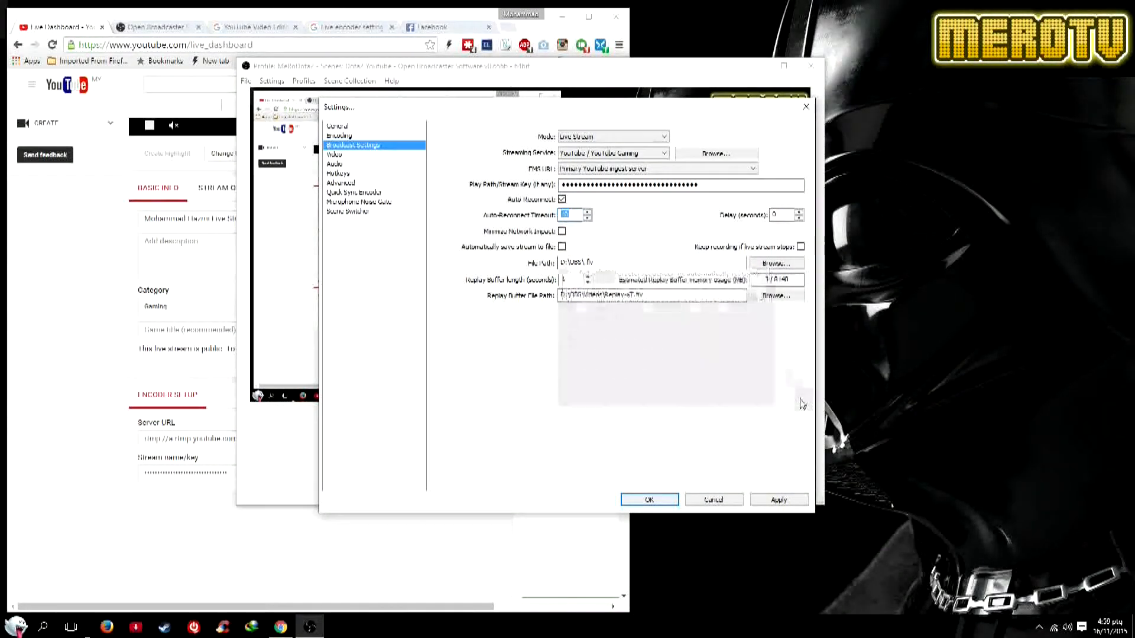
- Examine the option for automatically saving the stream to file, the recording file path and the replay buffer file path
{"action": "double_click", "coordinate": [566, 246]}
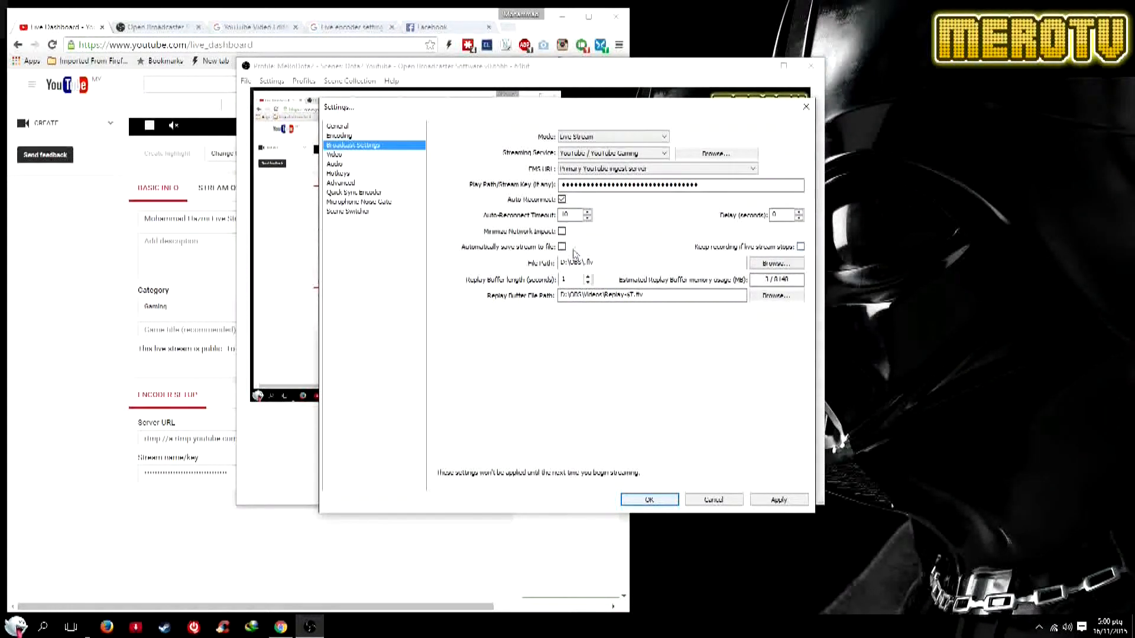
{"action": "mouse_move", "coordinate": [573, 273]}
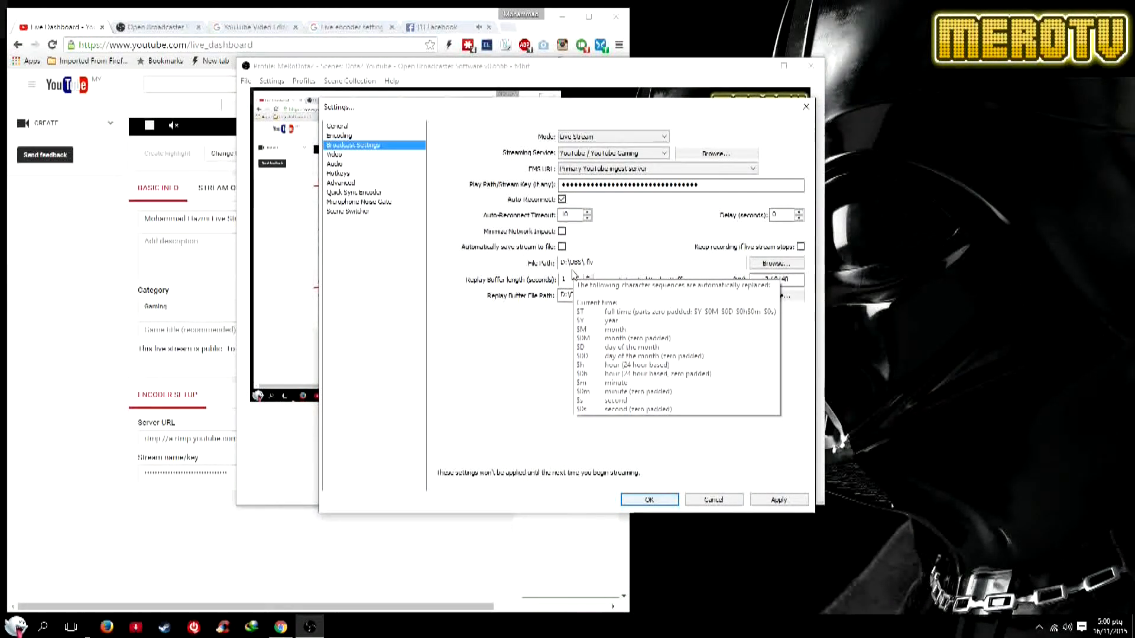
{"action": "left_click", "coordinate": [604, 263]}
{"action": "left_click_drag", "start_coordinate": [604, 263], "coordinate": [555, 264]}
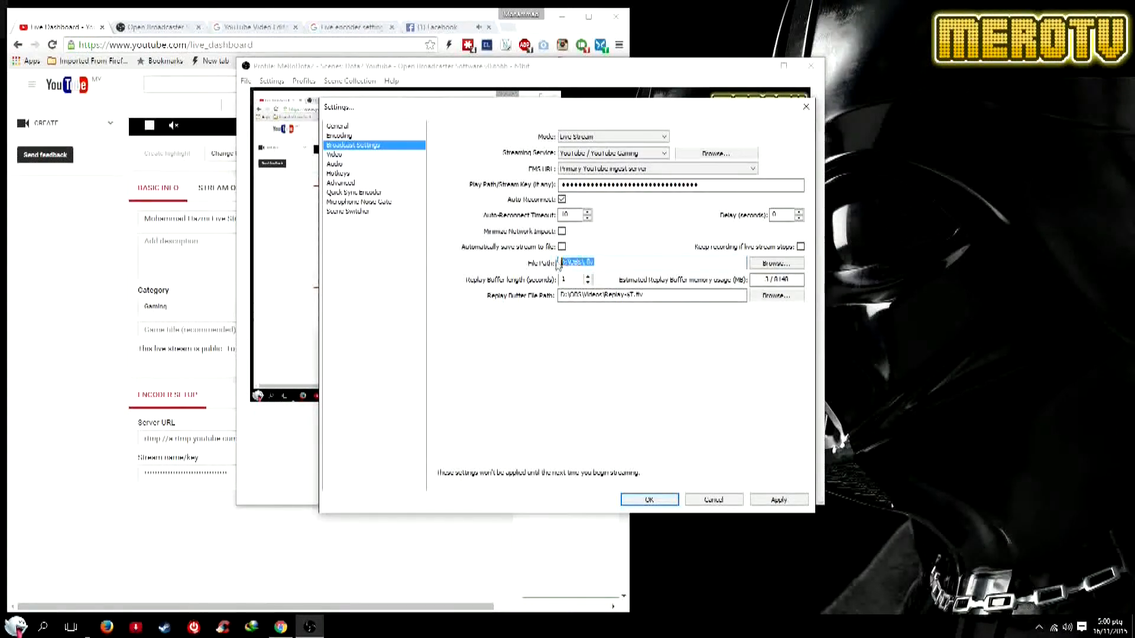
{"action": "left_click", "coordinate": [565, 262]}
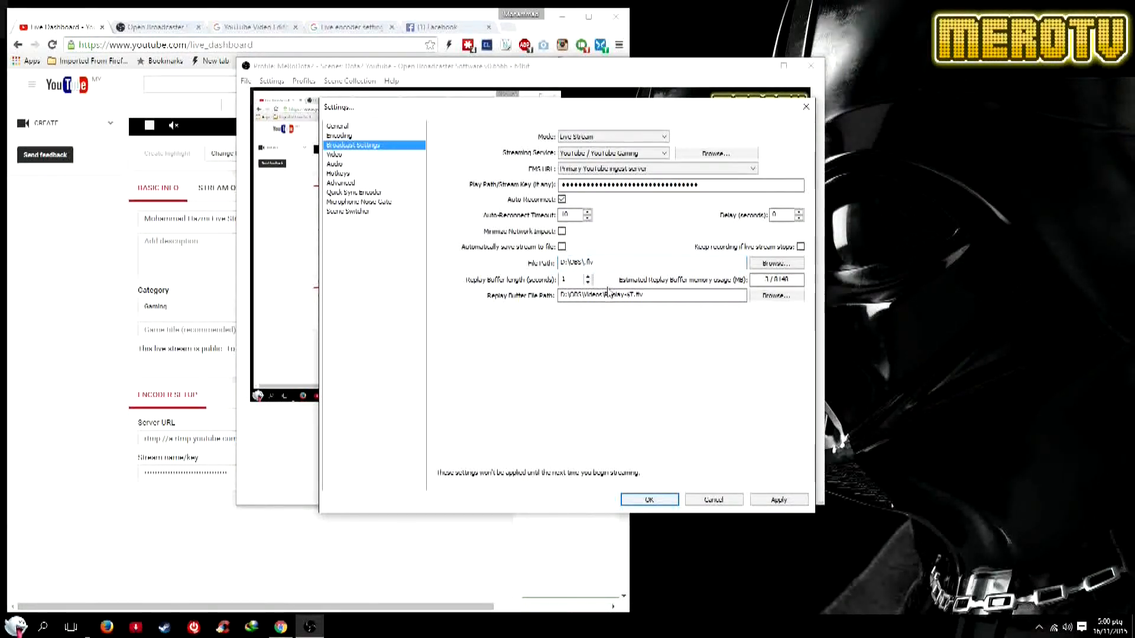
{"action": "mouse_move", "coordinate": [609, 293]}
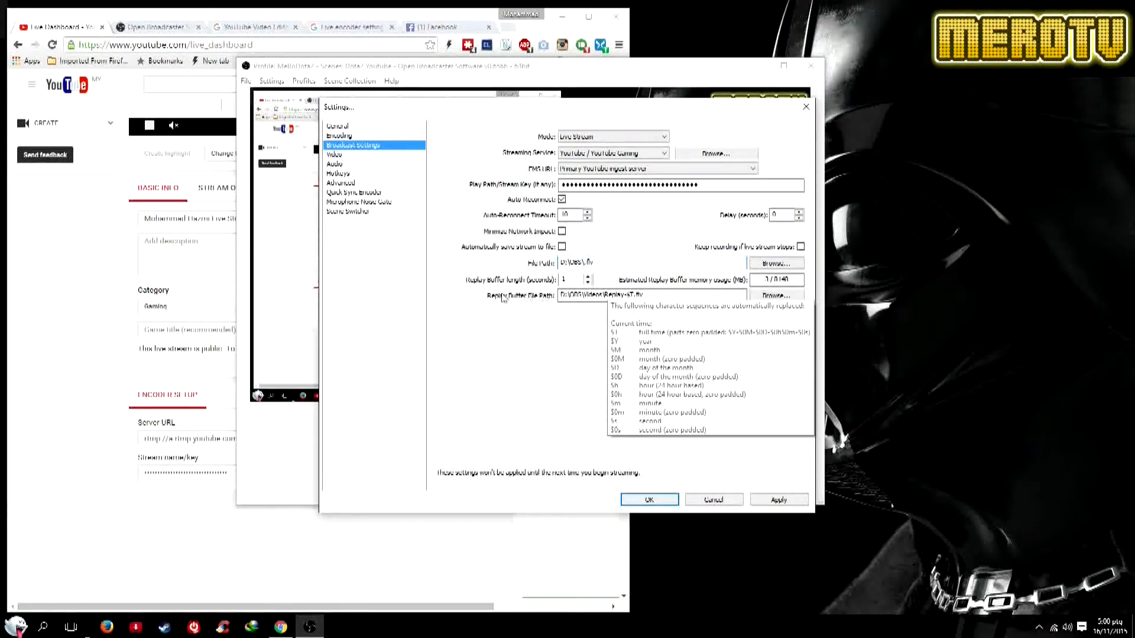
{"action": "left_click", "coordinate": [562, 296]}
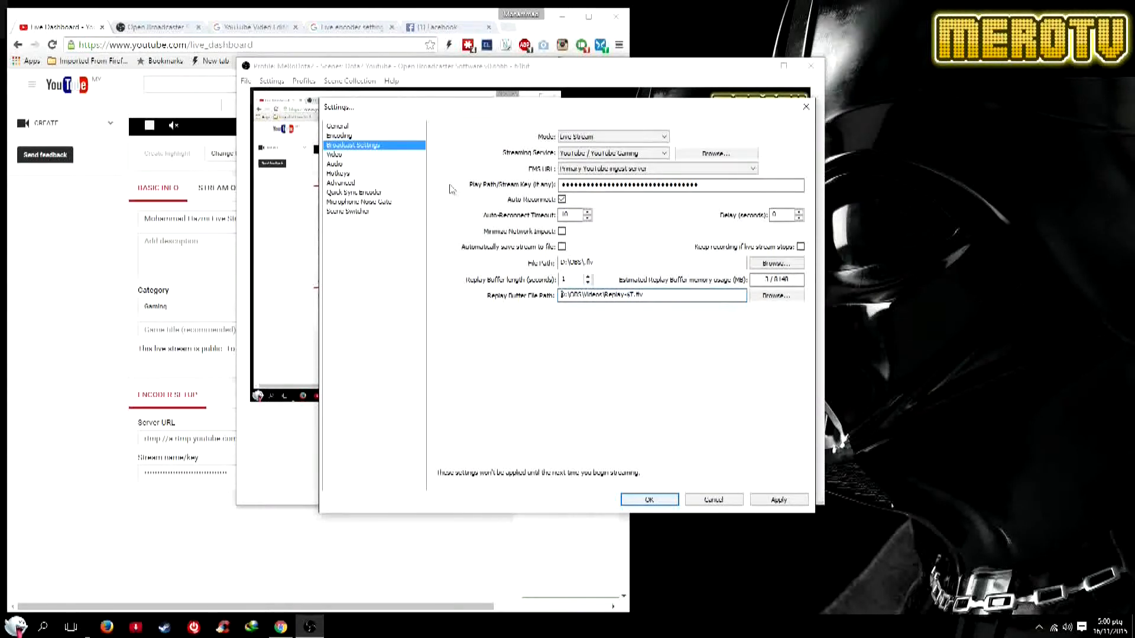
- Save the broadcast settings while switching to the Video settings, and keep NVIDIA GeForce GTX 970 as the video adapter
{"action": "left_click", "coordinate": [340, 155]}
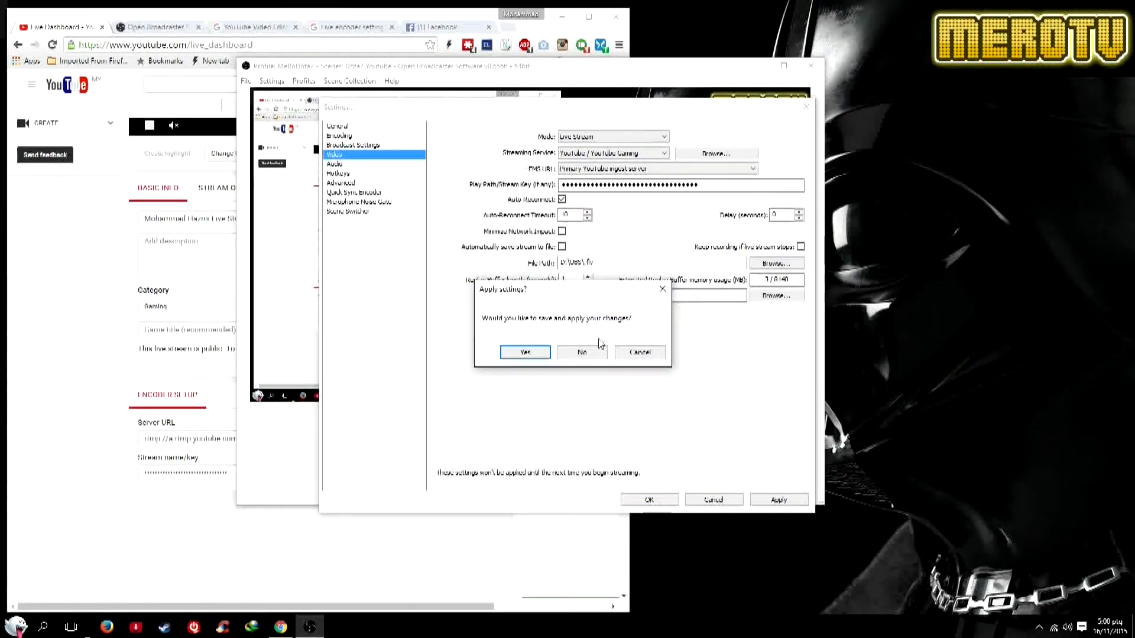
{"action": "left_click", "coordinate": [547, 352]}
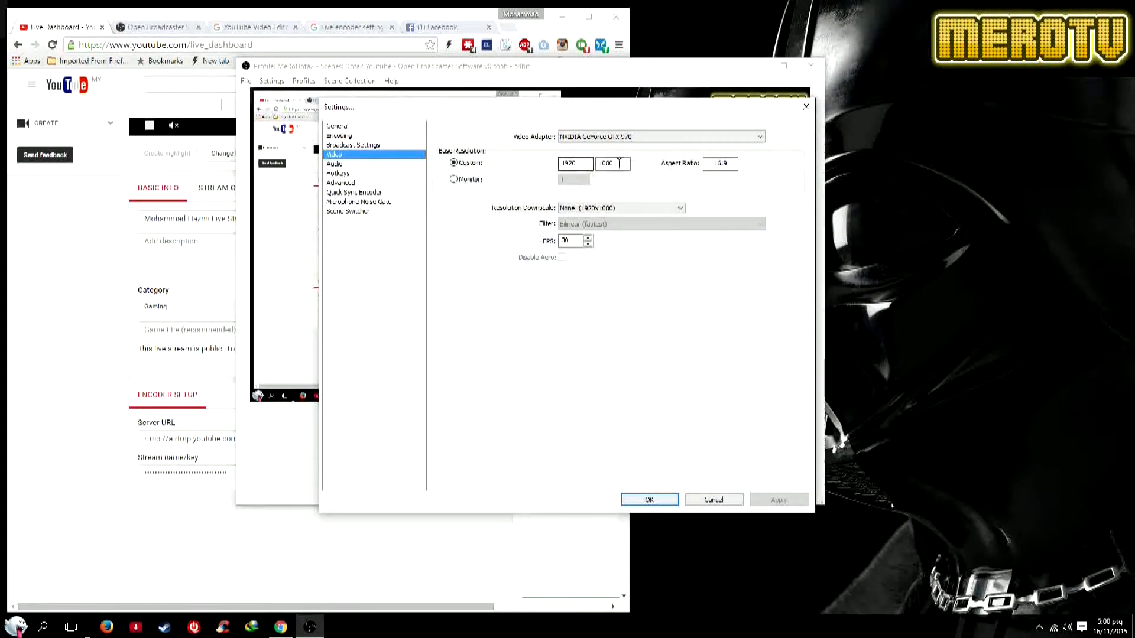
{"action": "left_click", "coordinate": [596, 137]}
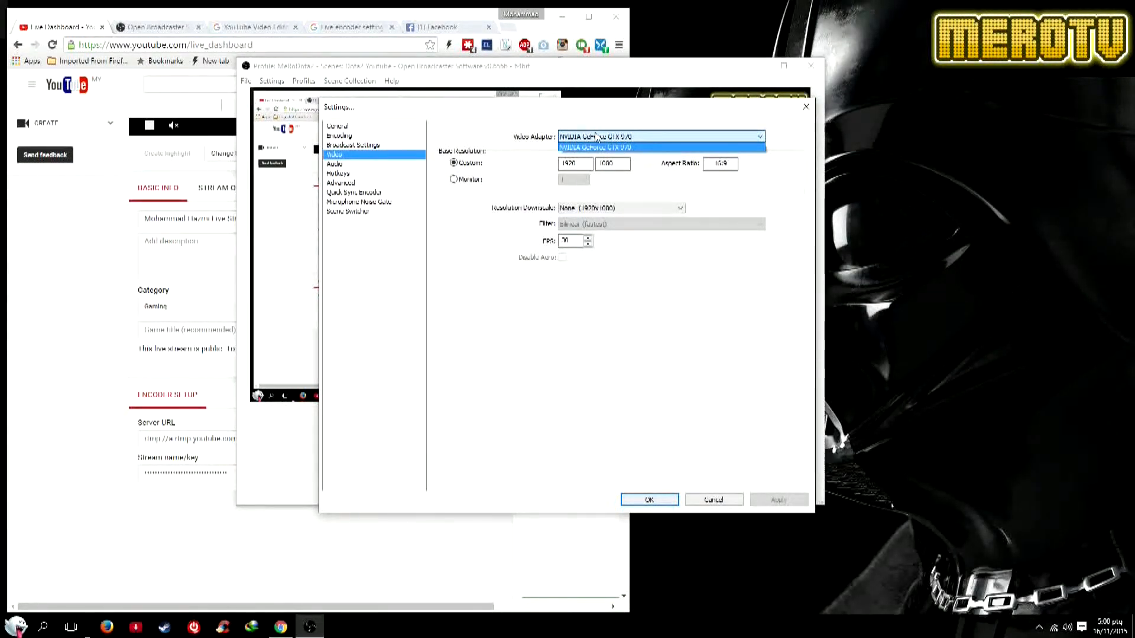
{"action": "left_click", "coordinate": [613, 147]}
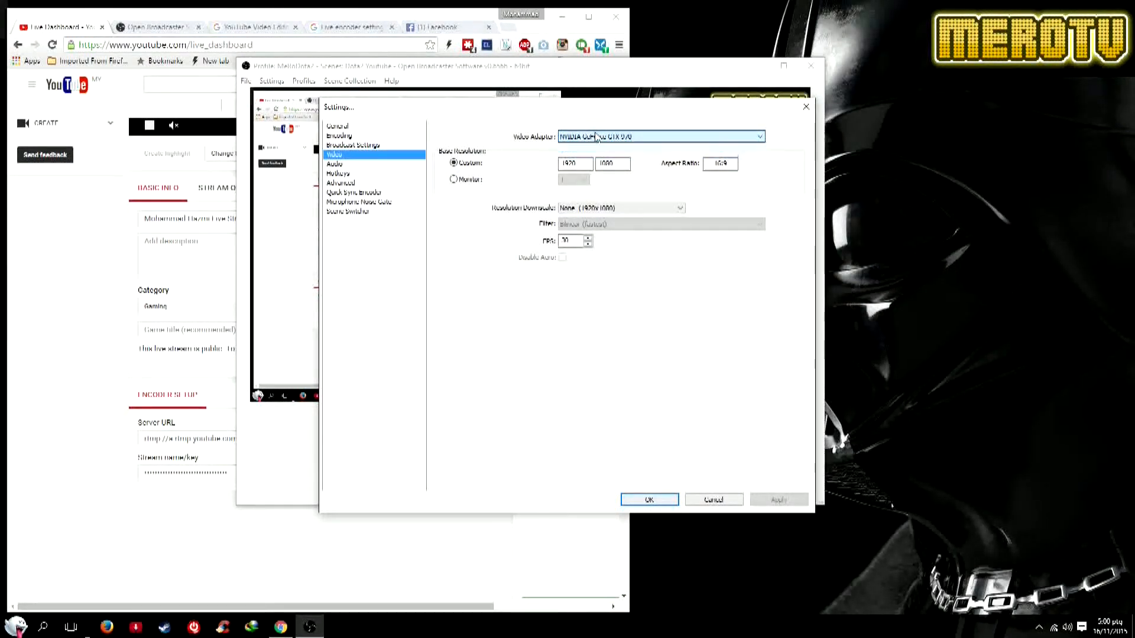
{"action": "left_click", "coordinate": [615, 138]}
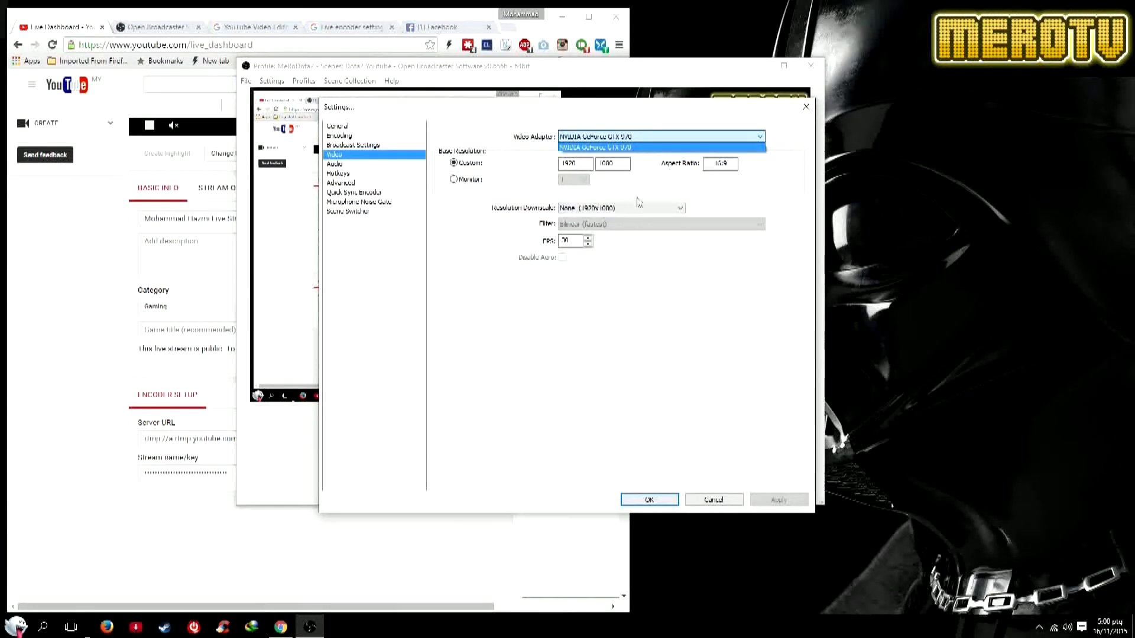
{"action": "left_click", "coordinate": [507, 251]}
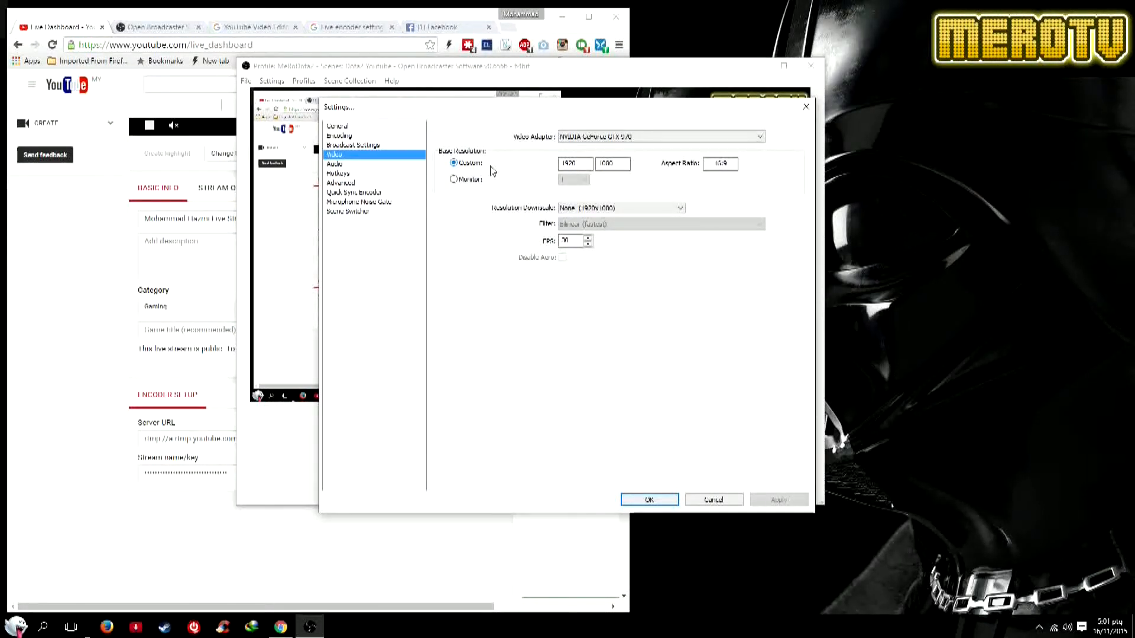
- Examine the custom base resolution width and height, the aspect ratio and the FPS value in the Video settings
{"action": "left_click", "coordinate": [583, 165]}
{"action": "left_click", "coordinate": [564, 164]}
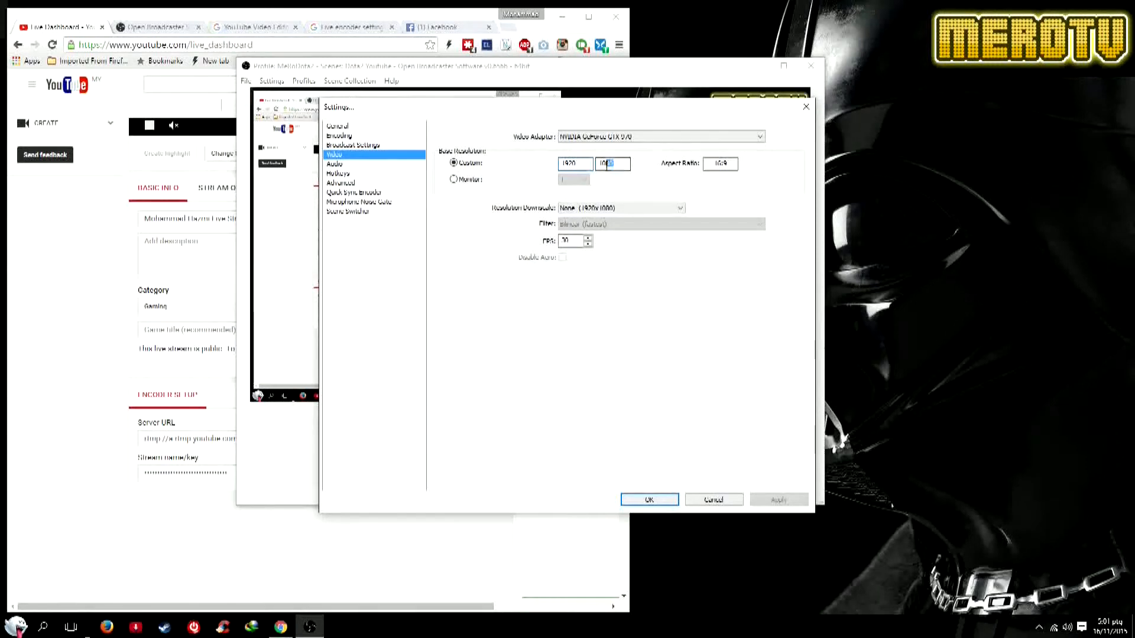
{"action": "double_click", "coordinate": [622, 166]}
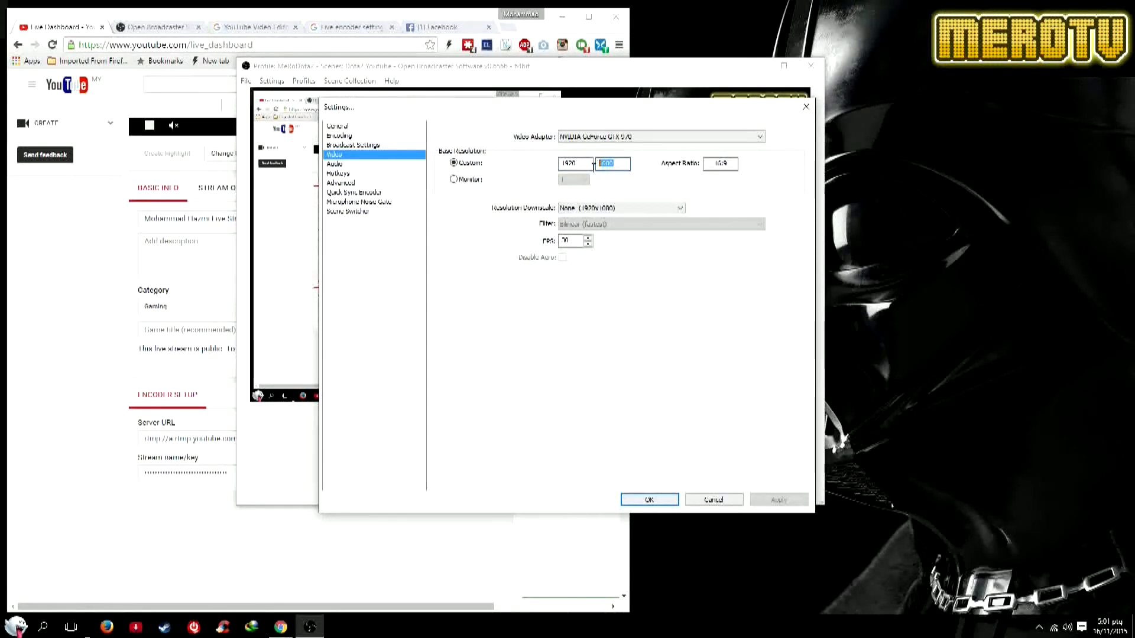
{"action": "double_click", "coordinate": [712, 163]}
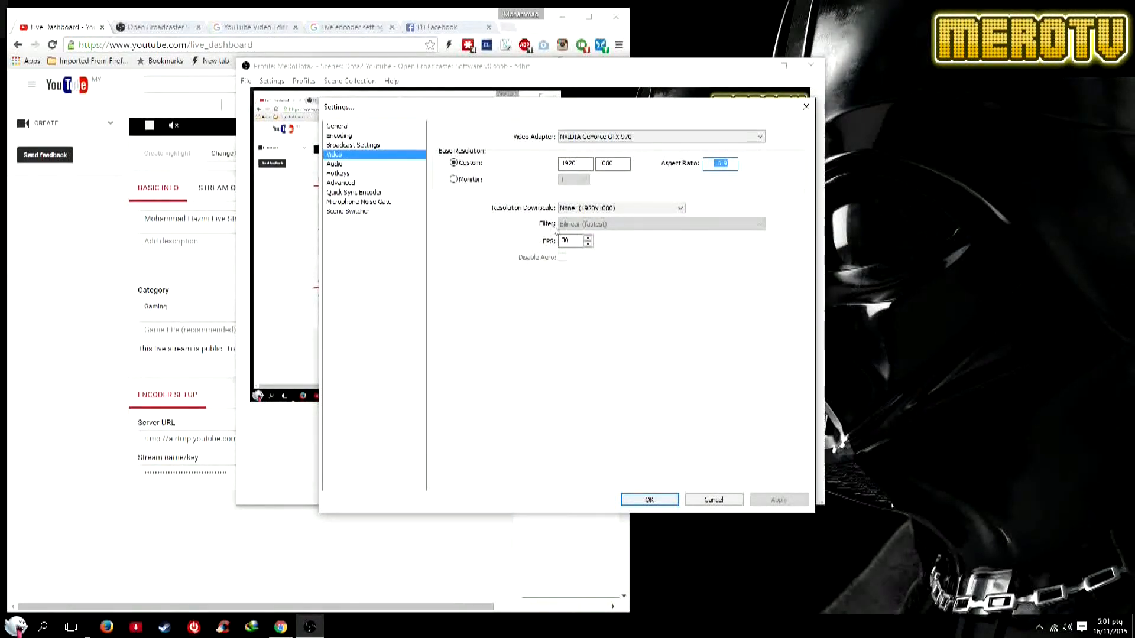
{"action": "double_click", "coordinate": [565, 241]}
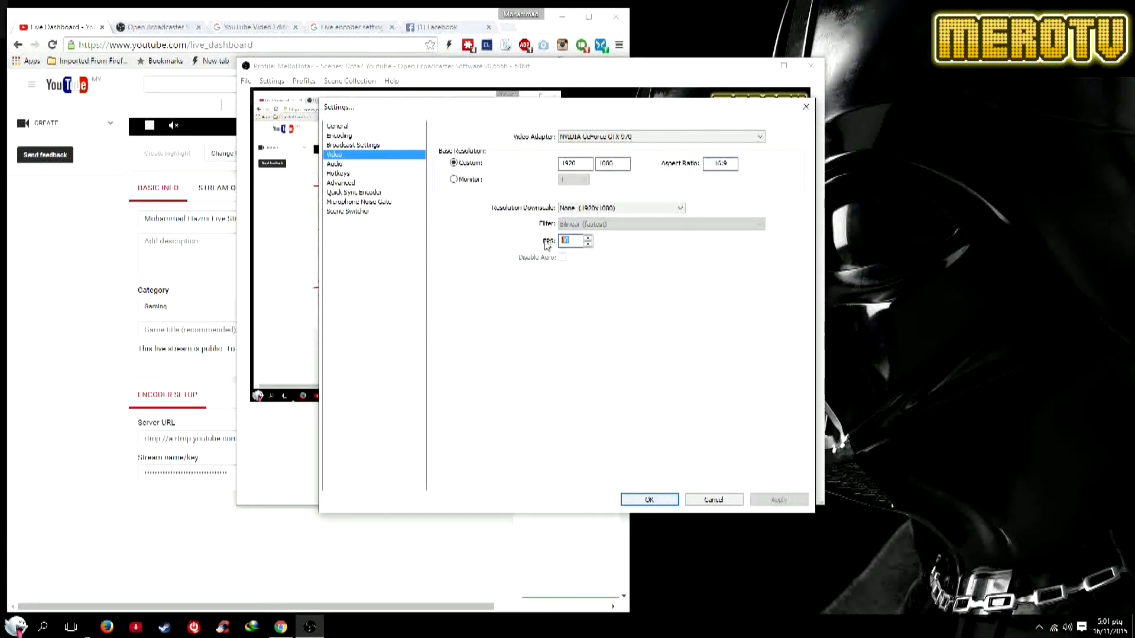
{"action": "left_click", "coordinate": [571, 241]}
{"action": "key", "text": "ctrl+a"}
- Look through the Audio and Hotkeys settings, and open the Advanced settings
{"action": "left_click", "coordinate": [341, 165]}
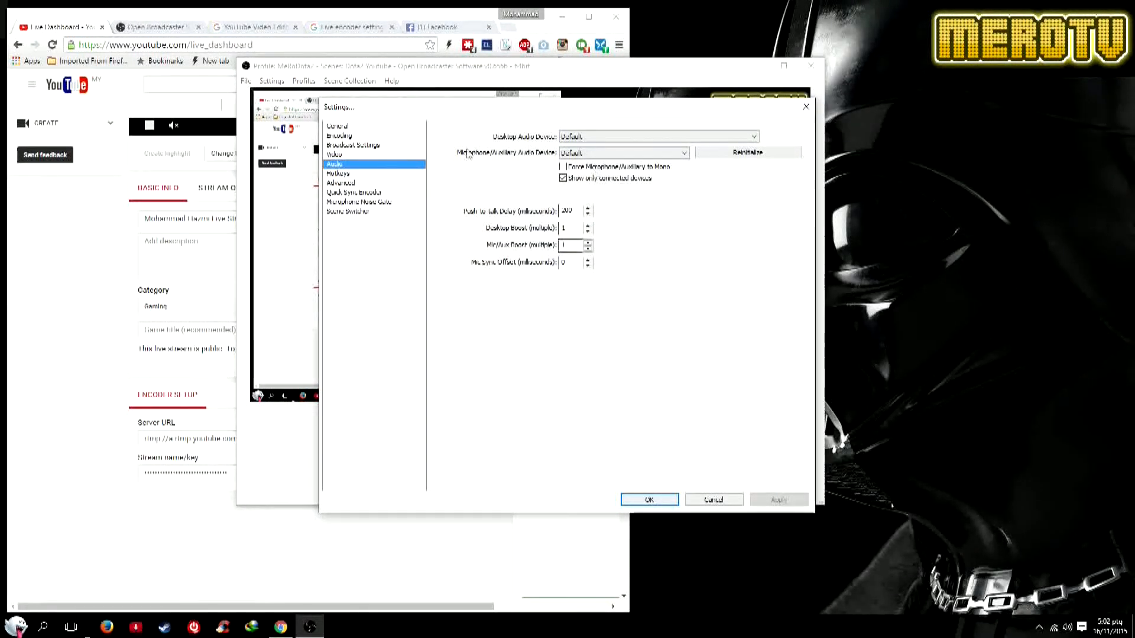
{"action": "left_click", "coordinate": [338, 173]}
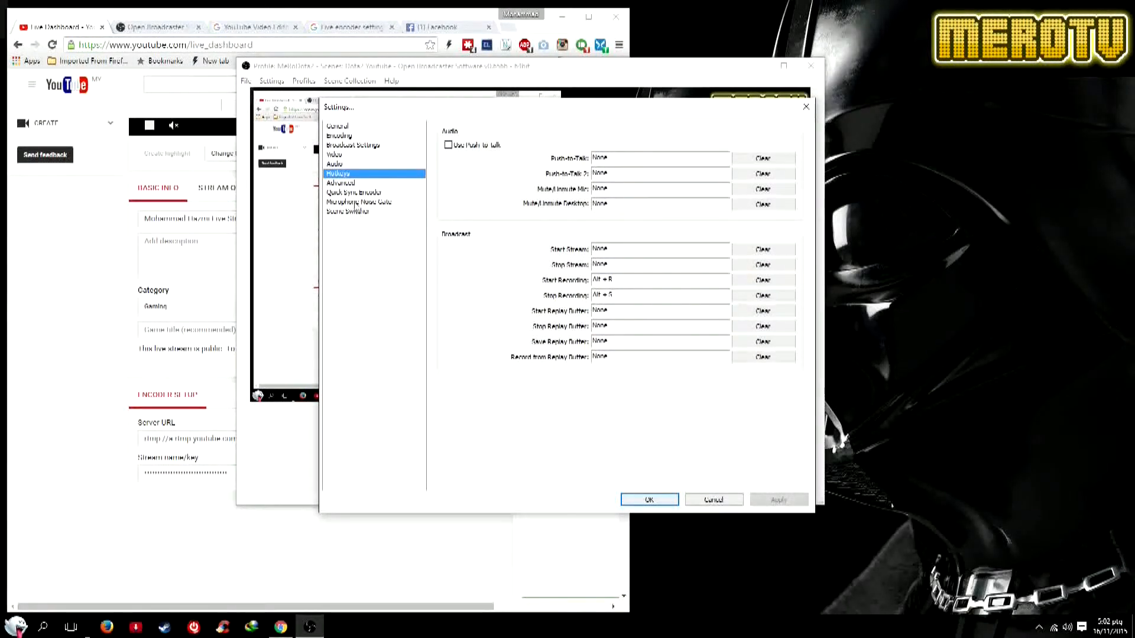
{"action": "left_click", "coordinate": [343, 183]}
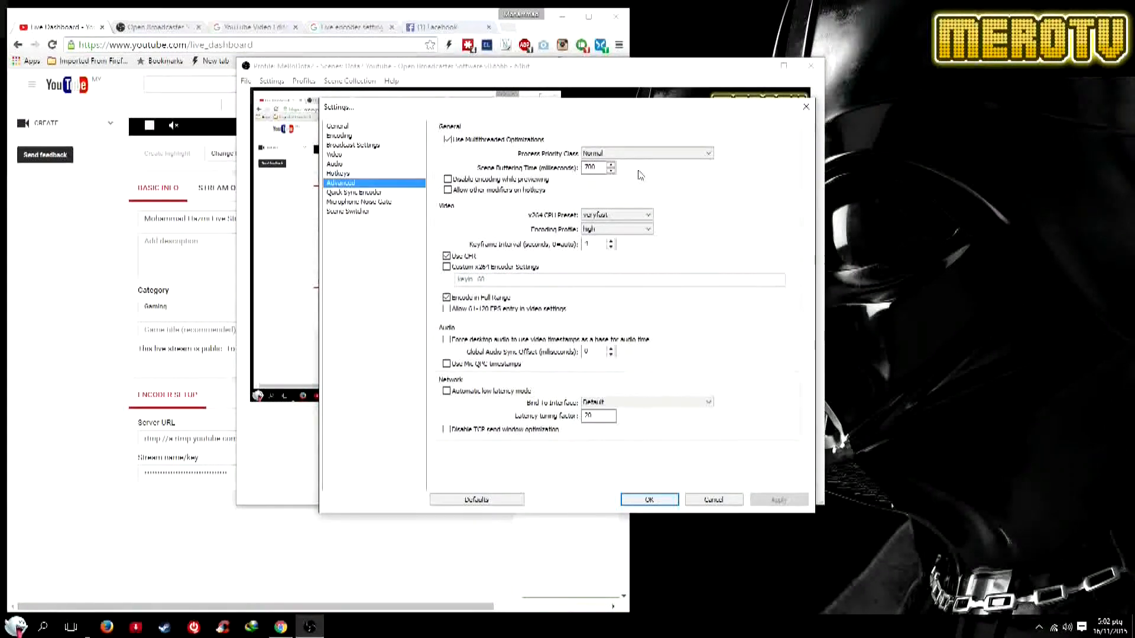
- Check the Scene Buffering Time field and view the Process Priority Class options, keeping 700 ms and Normal
{"action": "double_click", "coordinate": [585, 169]}
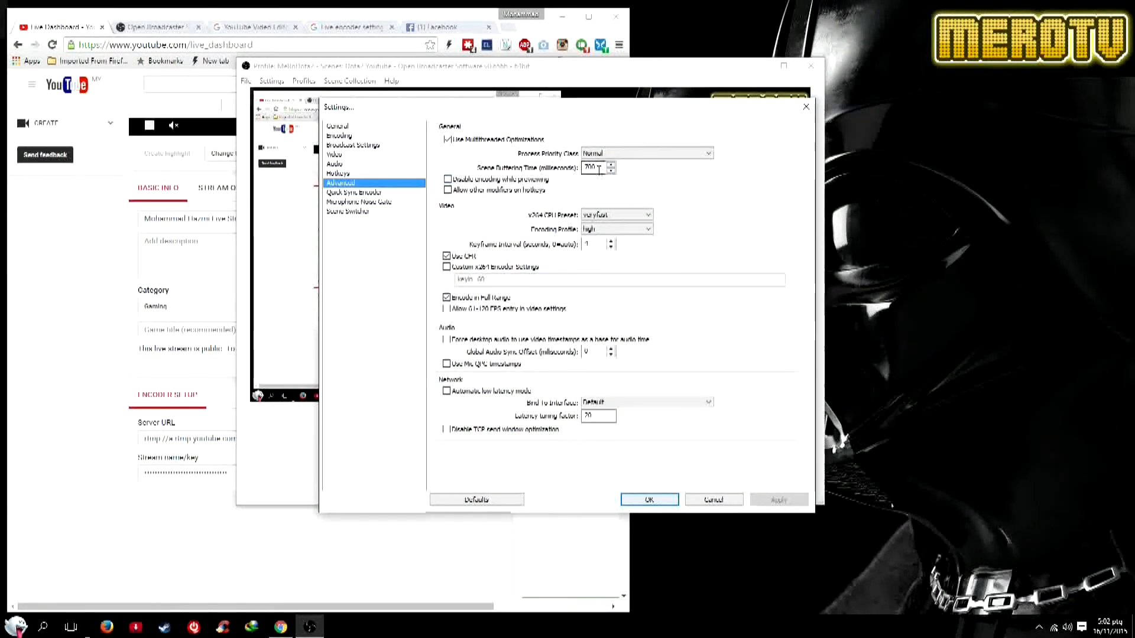
{"action": "left_click", "coordinate": [612, 171]}
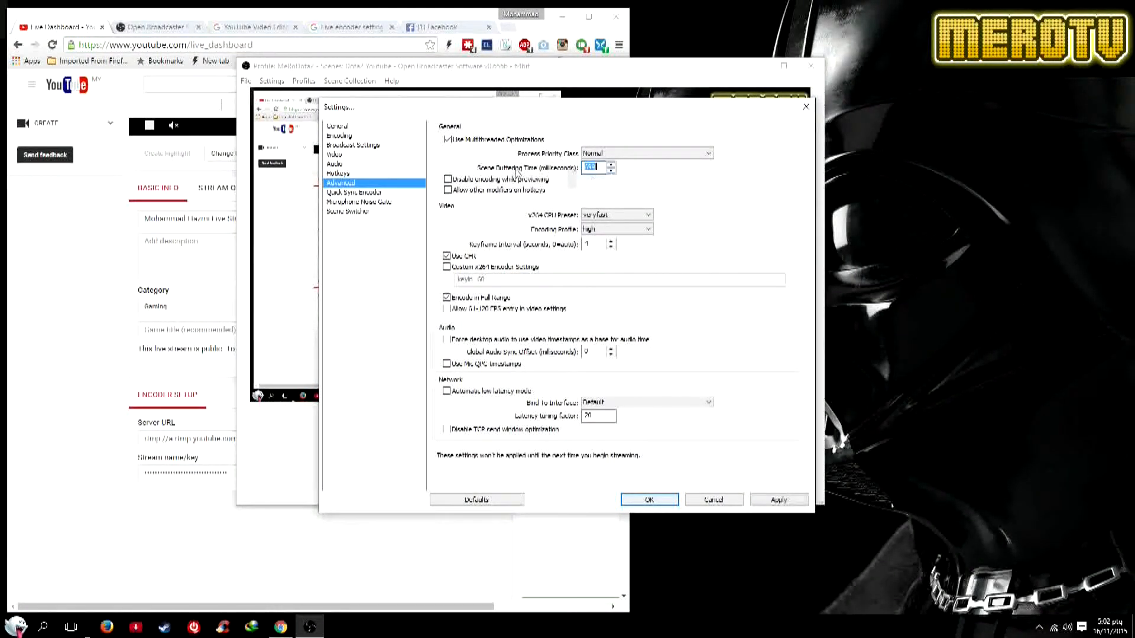
{"action": "left_click", "coordinate": [631, 155]}
{"action": "left_click", "coordinate": [632, 155]}
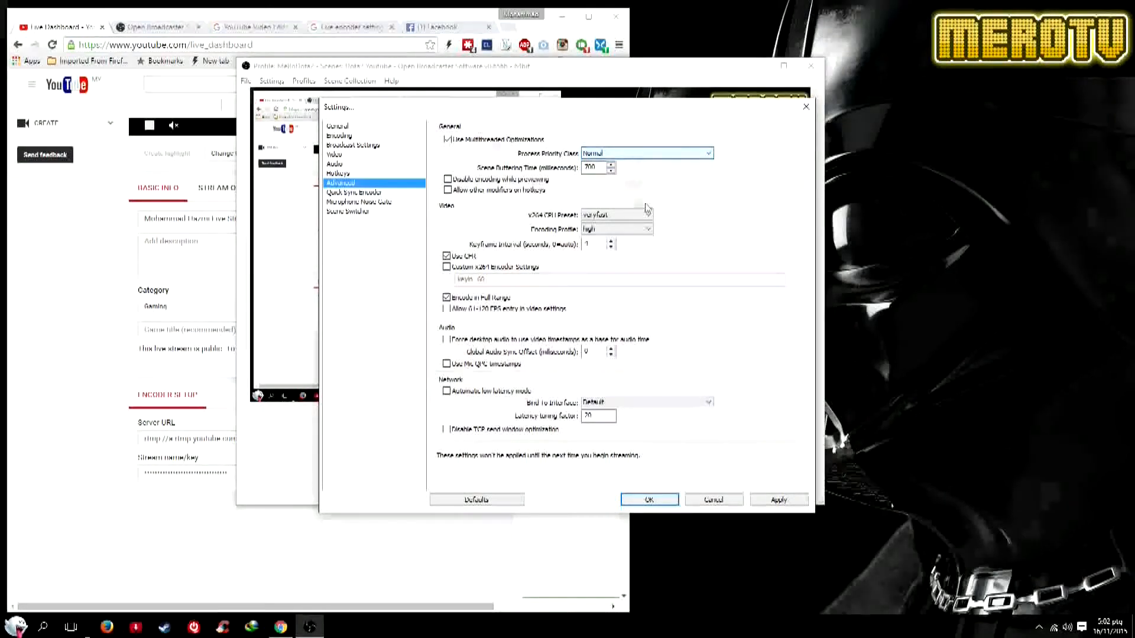
{"action": "left_click", "coordinate": [623, 159]}
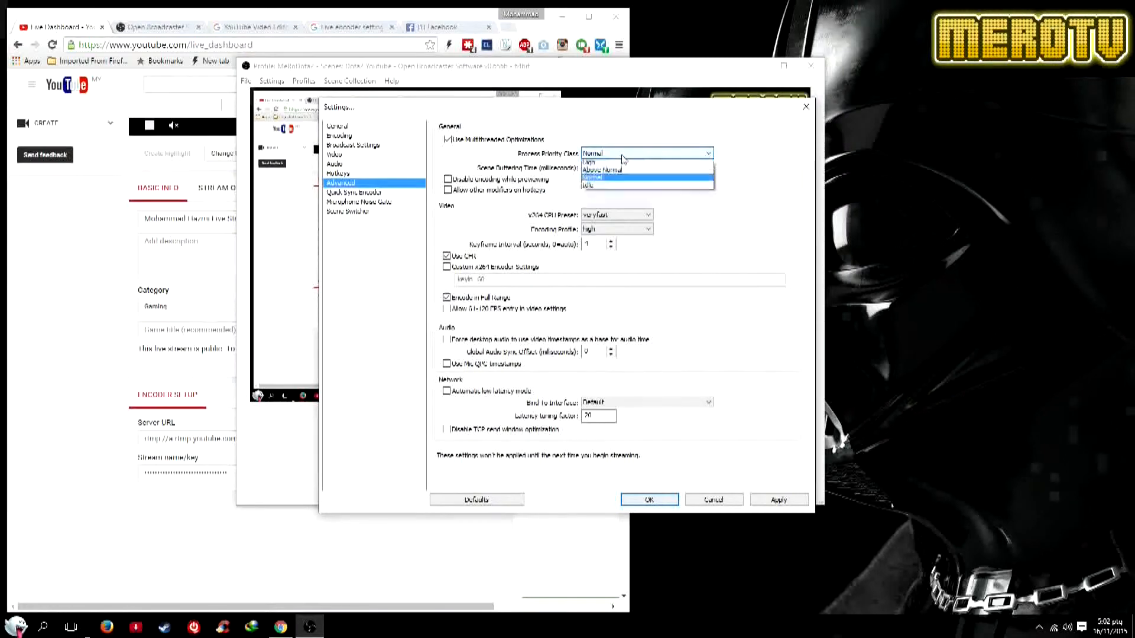
{"action": "left_click", "coordinate": [626, 154]}
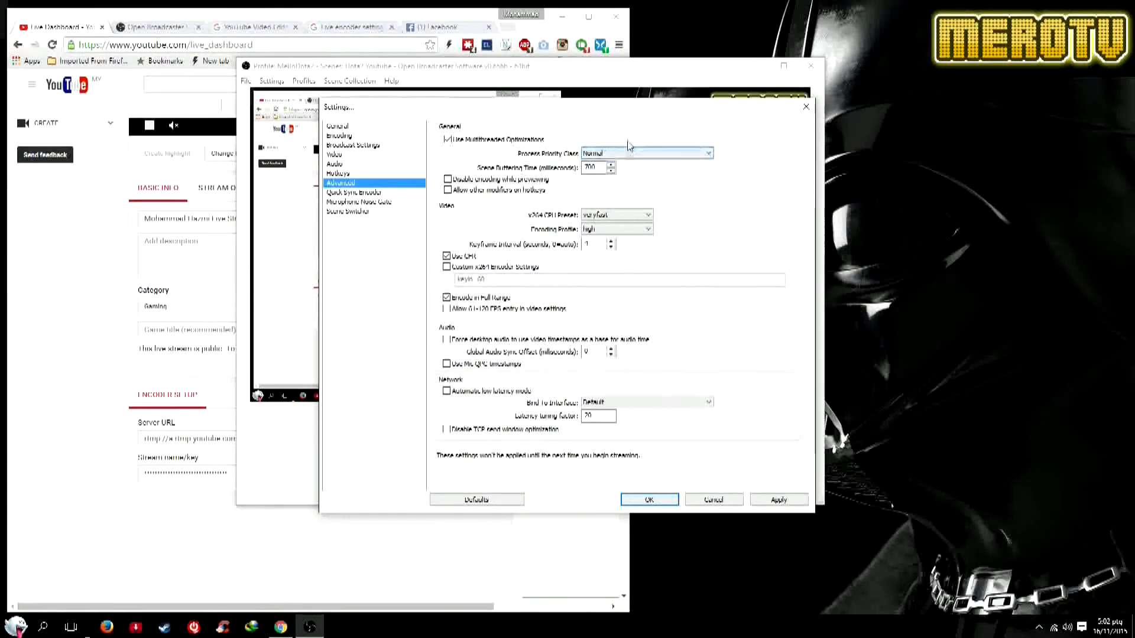
- Check the x264 CPU preset and keyframe interval, and save the Advanced settings while switching to the Quick Sync Encoder settings
{"action": "left_click", "coordinate": [608, 218]}
{"action": "left_click", "coordinate": [609, 218]}
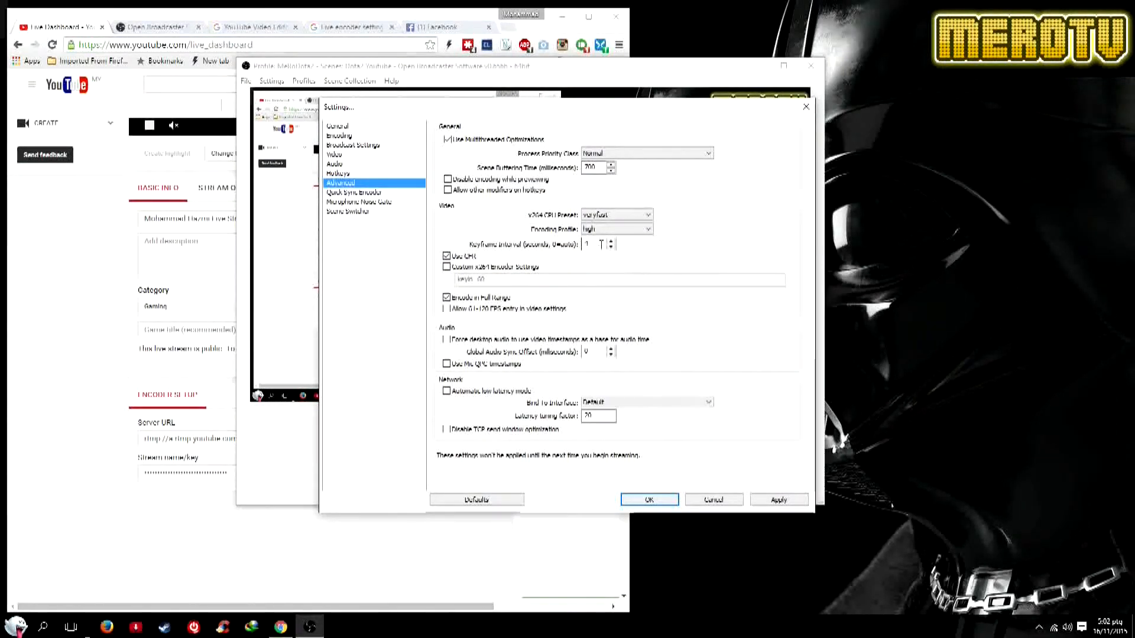
{"action": "double_click", "coordinate": [601, 244]}
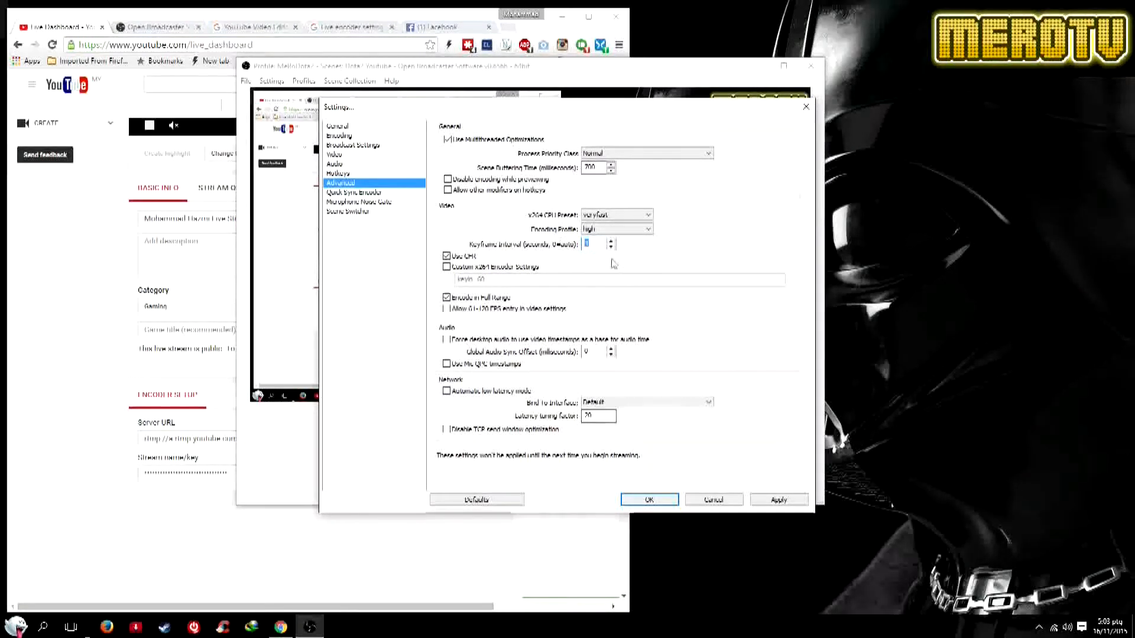
{"action": "left_click", "coordinate": [376, 195]}
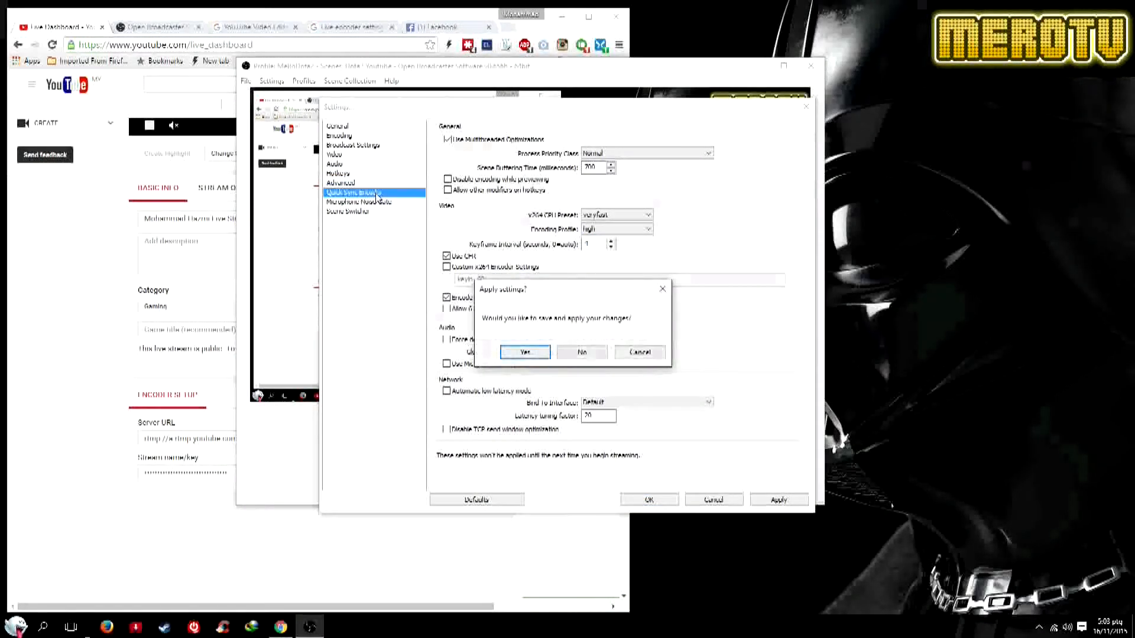
{"action": "key", "text": "Return"}
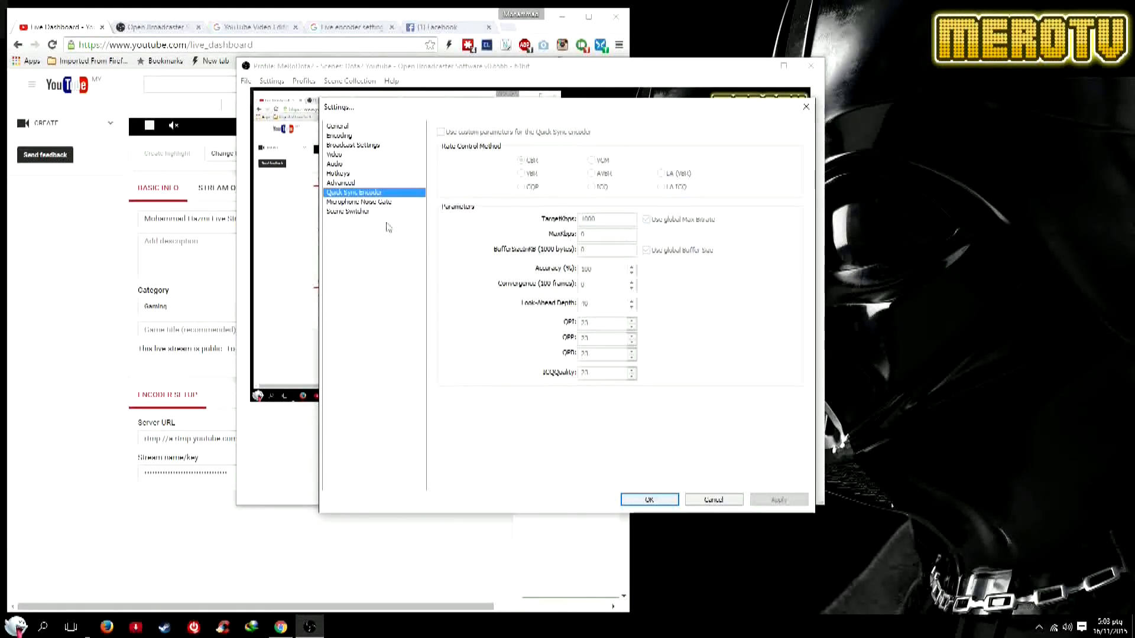
- View the Microphone Noise Gate and Scene Switcher settings, and minimize the browser window
{"action": "left_click", "coordinate": [378, 202]}
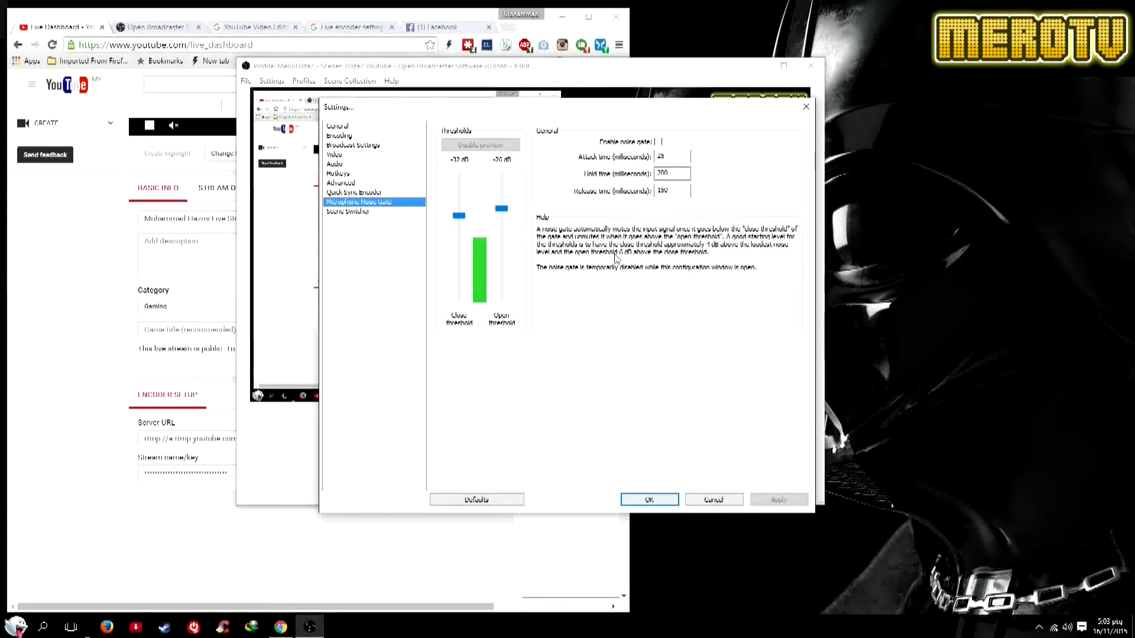
{"action": "left_click", "coordinate": [368, 212]}
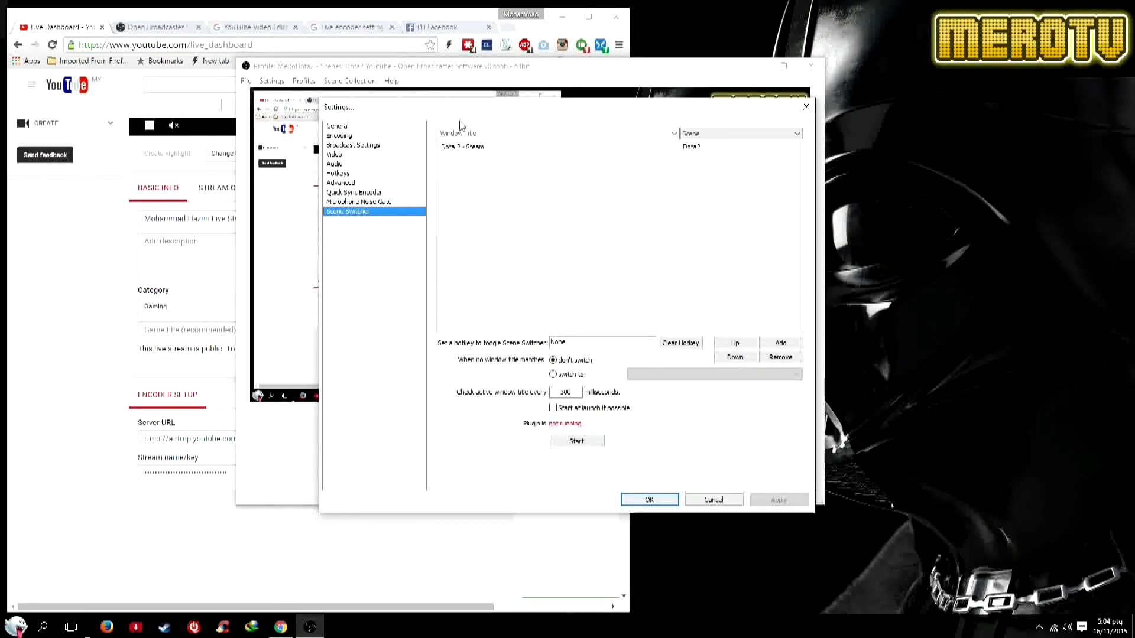
{"action": "left_click", "coordinate": [561, 17]}
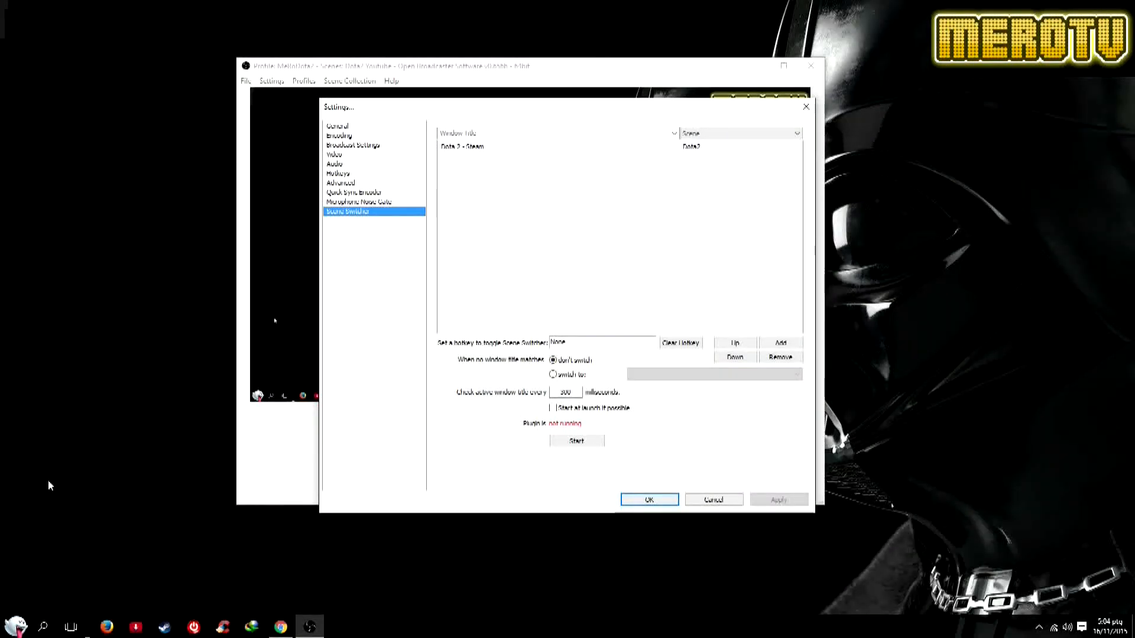